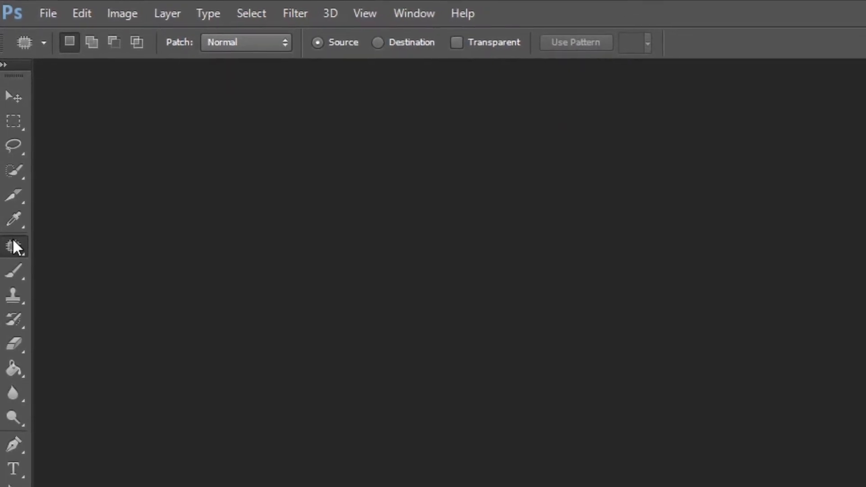
Step: Choose the Patch tool and open all three images from the PATHCH TOOL folder
{"action": "left_click", "coordinate": [13, 252]}
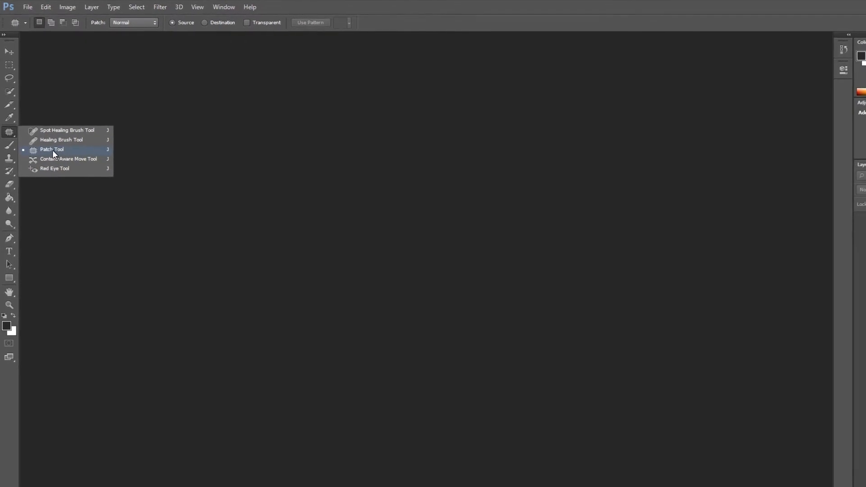
{"action": "left_click", "coordinate": [50, 144]}
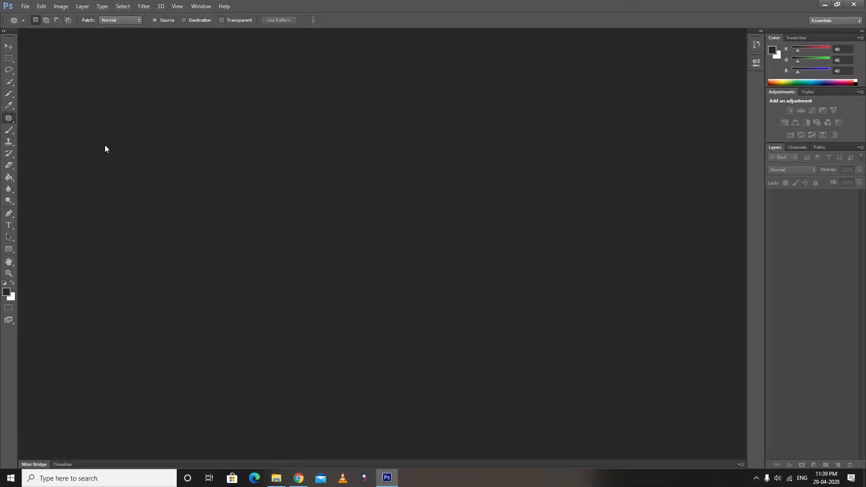
{"action": "double_click", "coordinate": [105, 146]}
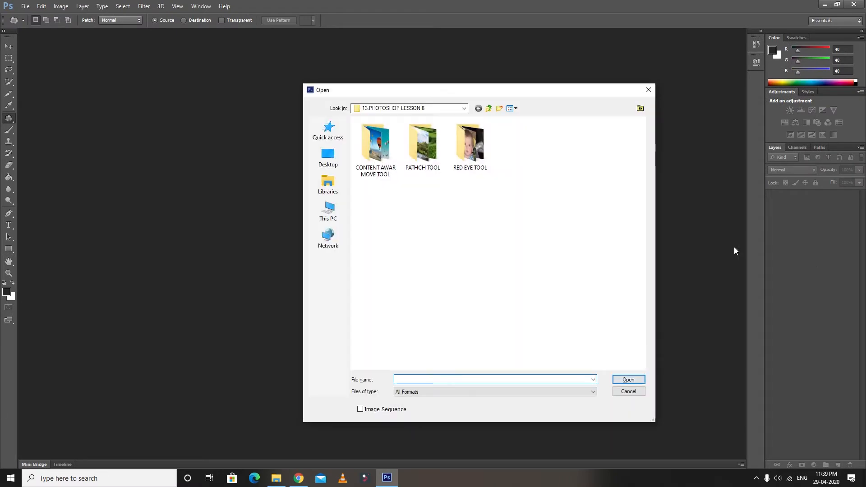
{"action": "double_click", "coordinate": [419, 151]}
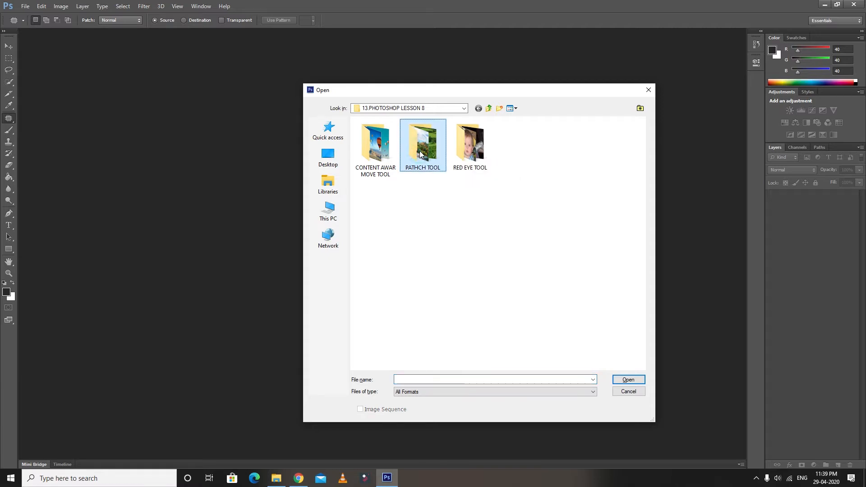
{"action": "left_click_drag", "start_coordinate": [552, 164], "coordinate": [350, 131]}
{"action": "left_click", "coordinate": [627, 380]}
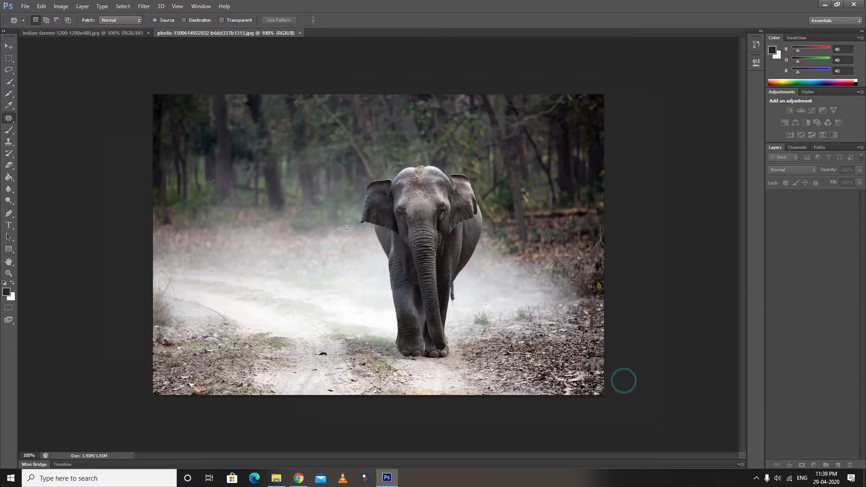
Step: Patch the farmer out of the indian-farmer image, sampling the hillside to his left, and clear the selection
{"action": "left_click", "coordinate": [55, 33]}
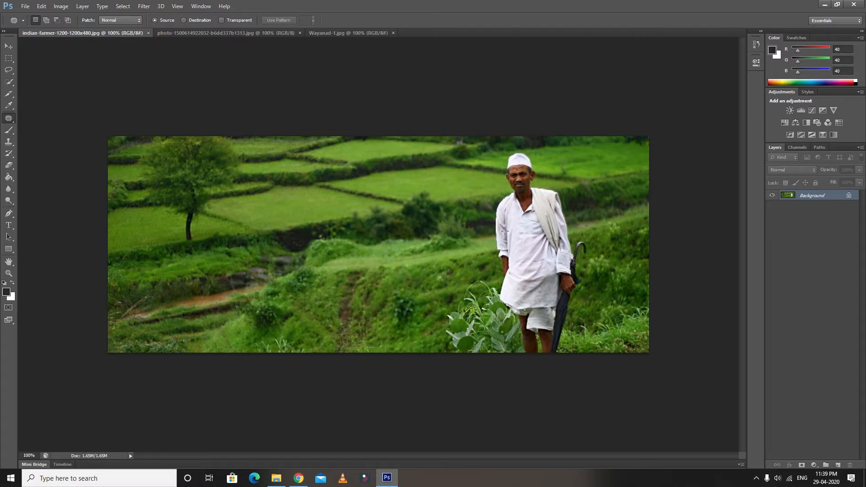
{"action": "right_click", "coordinate": [9, 120]}
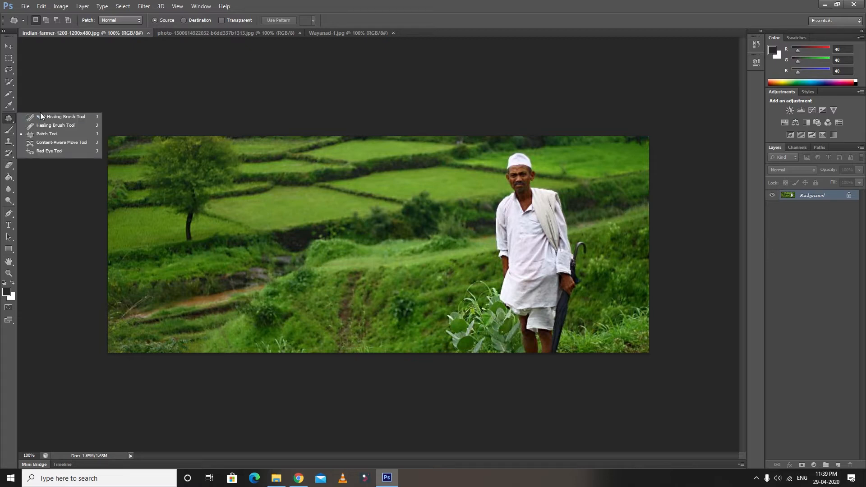
{"action": "left_click", "coordinate": [44, 135]}
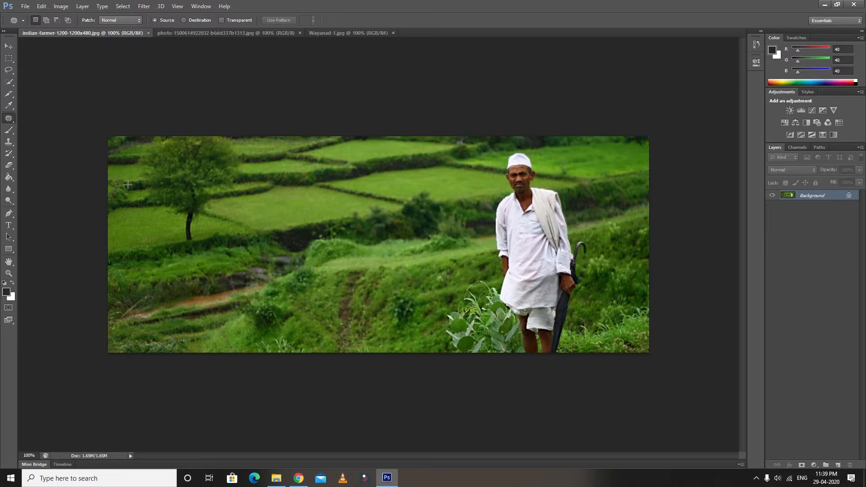
{"action": "right_click", "coordinate": [9, 118]}
{"action": "left_click", "coordinate": [44, 135]}
{"action": "left_click_drag", "start_coordinate": [501, 275], "coordinate": [496, 201]}
{"action": "mouse_move", "coordinate": [565, 198]}
{"action": "left_mouse_down"}
{"action": "mouse_move", "coordinate": [576, 239]}
{"action": "mouse_move", "coordinate": [593, 249]}
{"action": "mouse_move", "coordinate": [581, 273]}
{"action": "mouse_move", "coordinate": [584, 355]}
{"action": "mouse_move", "coordinate": [508, 362]}
{"action": "left_mouse_up"}
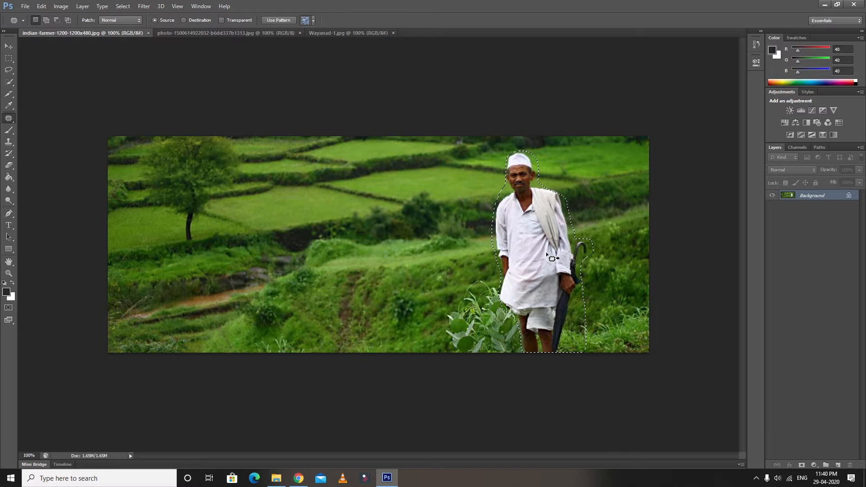
{"action": "left_click_drag", "start_coordinate": [552, 258], "coordinate": [445, 267]}
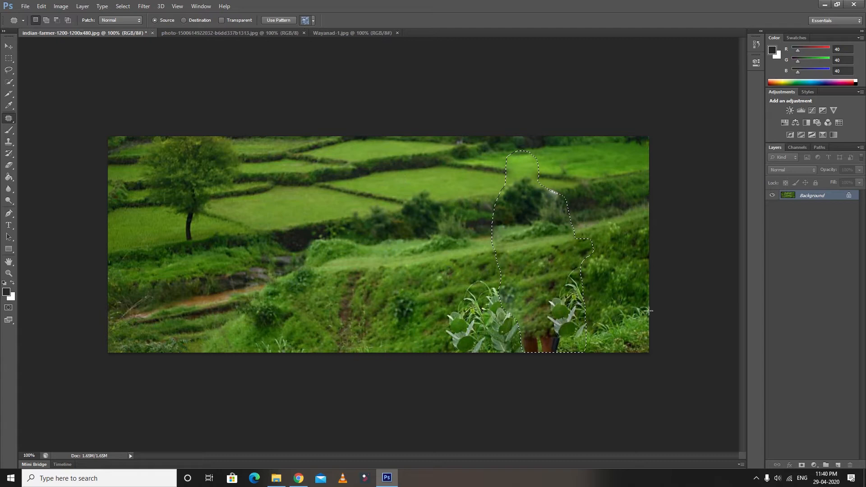
{"action": "right_click", "coordinate": [543, 242]}
{"action": "left_click", "coordinate": [539, 228]}
{"action": "left_click", "coordinate": [540, 228]}
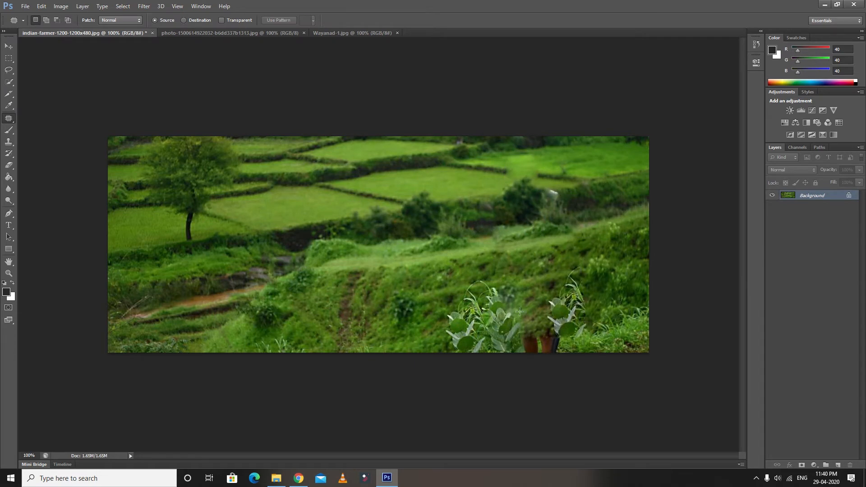
Step: Patch over the farmer's remaining legs and the white spot beside the dark bush with surrounding greenery, and deselect
{"action": "mouse_move", "coordinate": [520, 310]}
{"action": "left_mouse_down"}
{"action": "mouse_move", "coordinate": [567, 309]}
{"action": "mouse_move", "coordinate": [583, 327]}
{"action": "mouse_move", "coordinate": [582, 352]}
{"action": "mouse_move", "coordinate": [564, 364]}
{"action": "mouse_move", "coordinate": [505, 363]}
{"action": "mouse_move", "coordinate": [509, 325]}
{"action": "mouse_move", "coordinate": [528, 309]}
{"action": "mouse_move", "coordinate": [510, 316]}
{"action": "mouse_move", "coordinate": [459, 281]}
{"action": "mouse_move", "coordinate": [435, 296]}
{"action": "mouse_move", "coordinate": [470, 284]}
{"action": "left_mouse_up"}
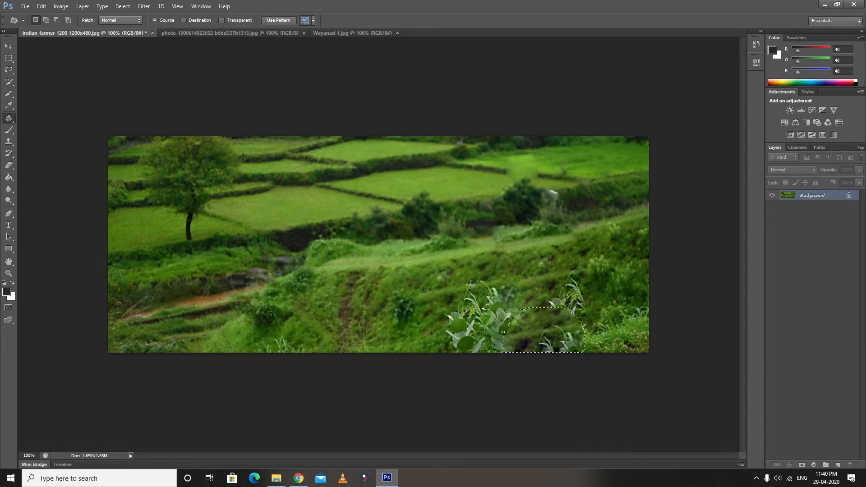
{"action": "mouse_move", "coordinate": [551, 191]}
{"action": "left_mouse_down"}
{"action": "mouse_move", "coordinate": [547, 183]}
{"action": "mouse_move", "coordinate": [572, 193]}
{"action": "mouse_move", "coordinate": [528, 196]}
{"action": "left_mouse_up"}
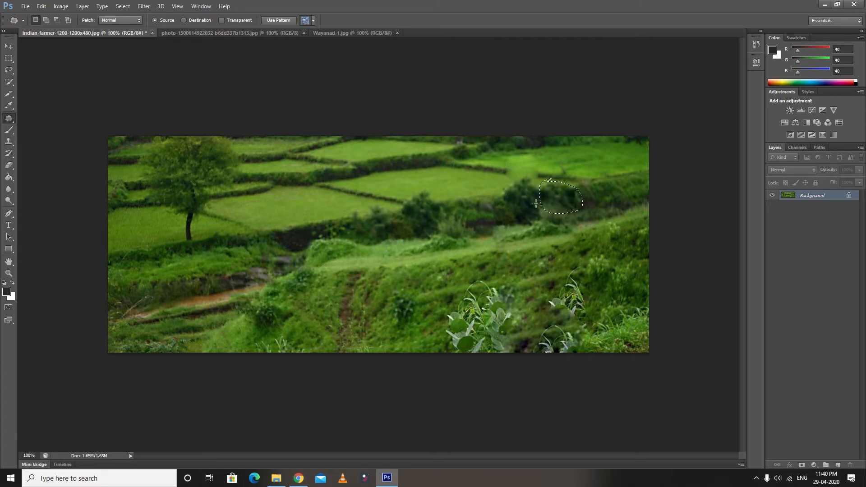
{"action": "key", "text": "ctrl+d"}
Step: Patch a large rounded area on the right hillside with the tree from the left side of the image, and deselect
{"action": "mouse_move", "coordinate": [487, 184]}
{"action": "left_mouse_down"}
{"action": "mouse_move", "coordinate": [507, 158]}
{"action": "mouse_move", "coordinate": [566, 158]}
{"action": "mouse_move", "coordinate": [583, 178]}
{"action": "mouse_move", "coordinate": [588, 208]}
{"action": "mouse_move", "coordinate": [575, 264]}
{"action": "mouse_move", "coordinate": [557, 279]}
{"action": "mouse_move", "coordinate": [525, 280]}
{"action": "mouse_move", "coordinate": [495, 257]}
{"action": "mouse_move", "coordinate": [483, 218]}
{"action": "mouse_move", "coordinate": [487, 174]}
{"action": "left_mouse_up"}
{"action": "left_click_drag", "start_coordinate": [541, 210], "coordinate": [197, 183]}
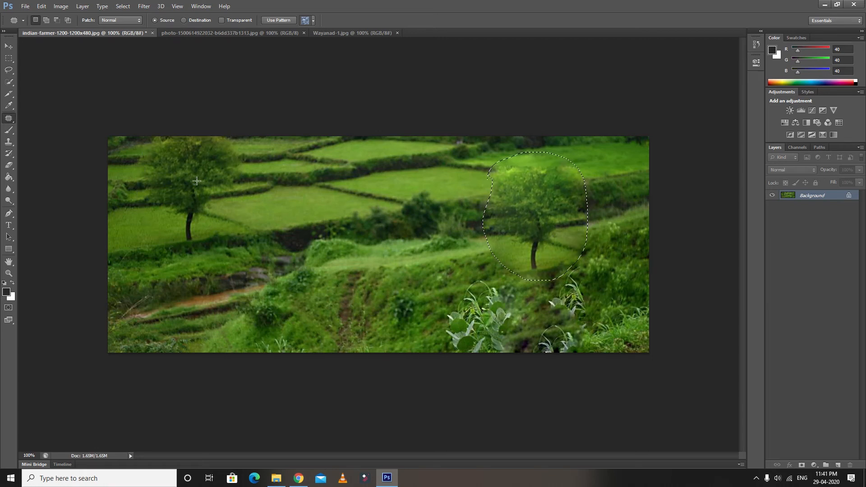
{"action": "key", "text": "ctrl+d"}
Step: Patch the elephant out of the forest photo, sampling the misty road and trees to its left, and deselect
{"action": "left_click", "coordinate": [206, 33]}
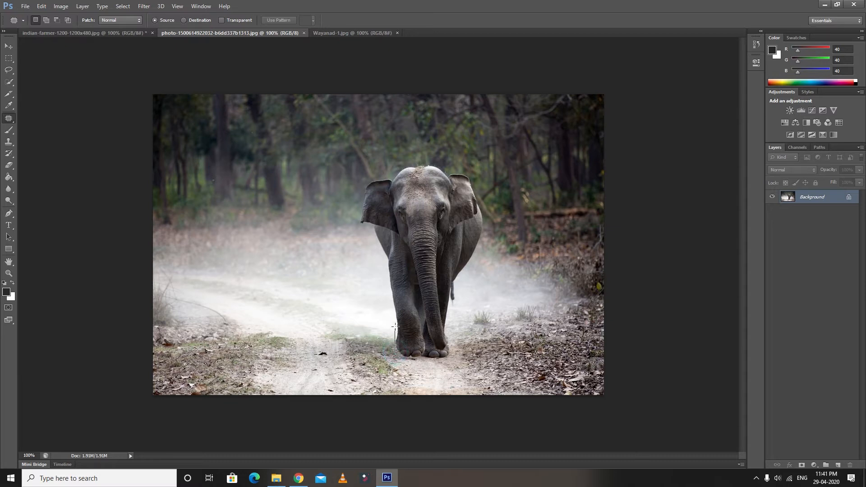
{"action": "mouse_move", "coordinate": [381, 257]}
{"action": "left_mouse_down"}
{"action": "mouse_move", "coordinate": [354, 216]}
{"action": "mouse_move", "coordinate": [358, 188]}
{"action": "mouse_move", "coordinate": [370, 172]}
{"action": "mouse_move", "coordinate": [407, 161]}
{"action": "mouse_move", "coordinate": [453, 160]}
{"action": "mouse_move", "coordinate": [469, 171]}
{"action": "mouse_move", "coordinate": [488, 208]}
{"action": "mouse_move", "coordinate": [487, 245]}
{"action": "left_mouse_up"}
{"action": "mouse_move", "coordinate": [439, 362]}
{"action": "left_mouse_down"}
{"action": "mouse_move", "coordinate": [393, 356]}
{"action": "mouse_move", "coordinate": [394, 348]}
{"action": "left_mouse_up"}
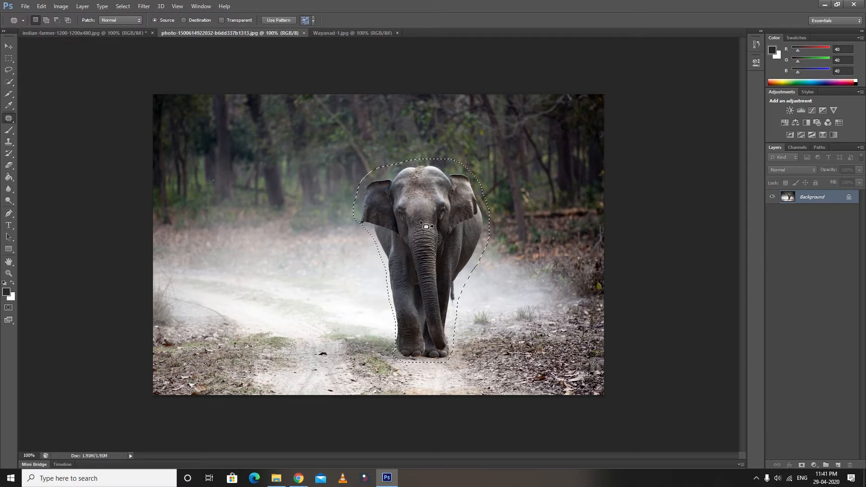
{"action": "left_click_drag", "start_coordinate": [422, 246], "coordinate": [252, 249]}
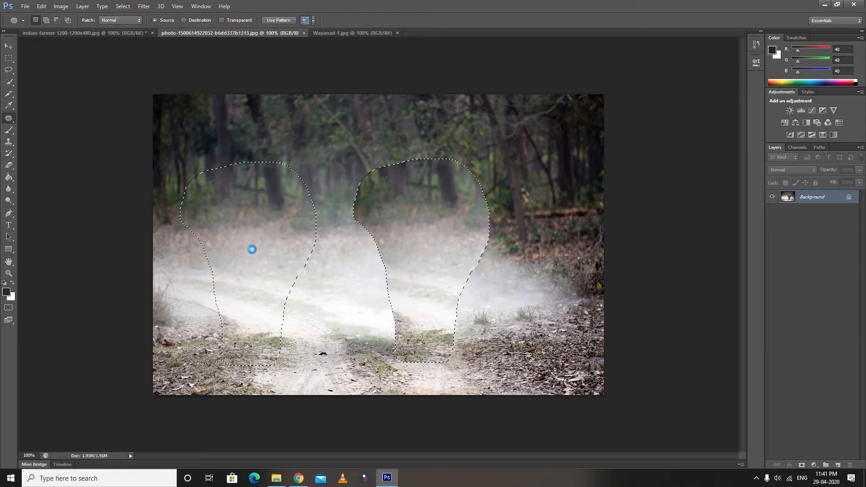
{"action": "key", "text": "ctrl+d"}
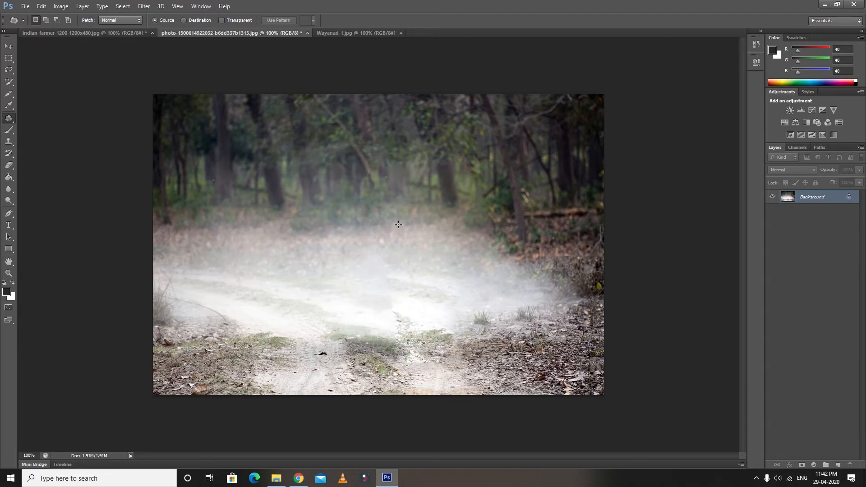
Step: In the Wayanad-1 image, patch out the large foreground boat and the small boat to its left with open water
{"action": "left_click", "coordinate": [356, 32]}
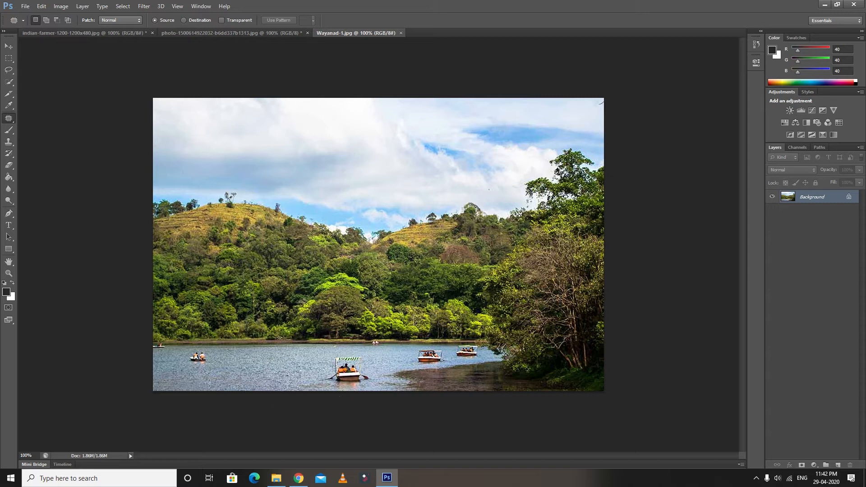
{"action": "mouse_move", "coordinate": [333, 369]}
{"action": "left_mouse_down"}
{"action": "mouse_move", "coordinate": [364, 356]}
{"action": "mouse_move", "coordinate": [372, 385]}
{"action": "mouse_move", "coordinate": [325, 383]}
{"action": "mouse_move", "coordinate": [334, 367]}
{"action": "mouse_move", "coordinate": [336, 377]}
{"action": "mouse_move", "coordinate": [278, 365]}
{"action": "left_mouse_up"}
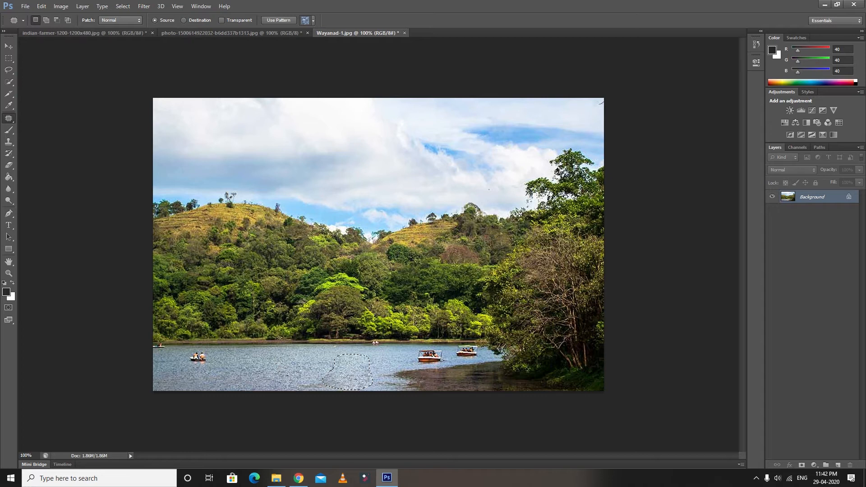
{"action": "mouse_move", "coordinate": [208, 359]}
{"action": "left_mouse_down"}
{"action": "mouse_move", "coordinate": [188, 349]}
{"action": "mouse_move", "coordinate": [210, 352]}
{"action": "mouse_move", "coordinate": [196, 366]}
{"action": "mouse_move", "coordinate": [186, 351]}
{"action": "mouse_move", "coordinate": [222, 366]}
{"action": "left_mouse_up"}
Step: Patch out the two canopied boats on the right side of the lake with open water, clearing each selection
{"action": "mouse_move", "coordinate": [416, 343]}
{"action": "left_mouse_down"}
{"action": "mouse_move", "coordinate": [443, 360]}
{"action": "mouse_move", "coordinate": [417, 365]}
{"action": "mouse_move", "coordinate": [423, 346]}
{"action": "left_mouse_up"}
{"action": "left_click_drag", "start_coordinate": [426, 357], "coordinate": [329, 360]}
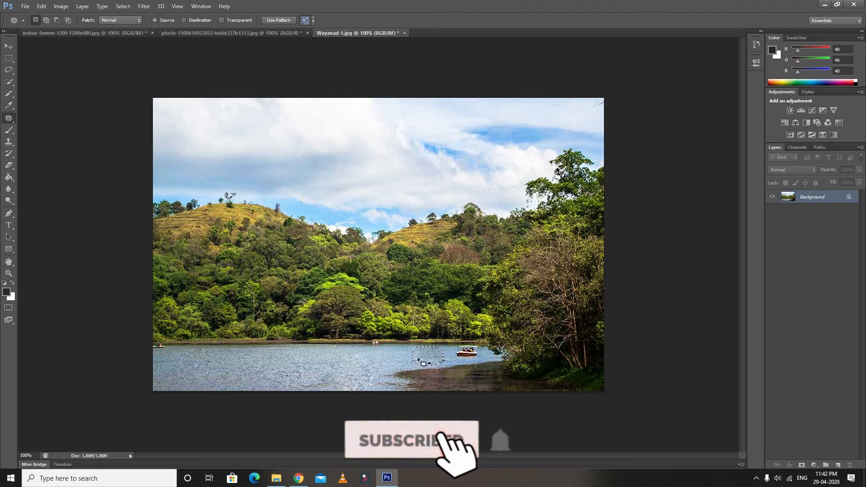
{"action": "key", "text": "ctrl+d"}
{"action": "mouse_move", "coordinate": [478, 345]}
{"action": "left_mouse_down"}
{"action": "mouse_move", "coordinate": [471, 362]}
{"action": "mouse_move", "coordinate": [447, 351]}
{"action": "mouse_move", "coordinate": [465, 343]}
{"action": "left_mouse_up"}
{"action": "left_click_drag", "start_coordinate": [464, 354], "coordinate": [368, 357]}
{"action": "key", "text": "ctrl+d"}
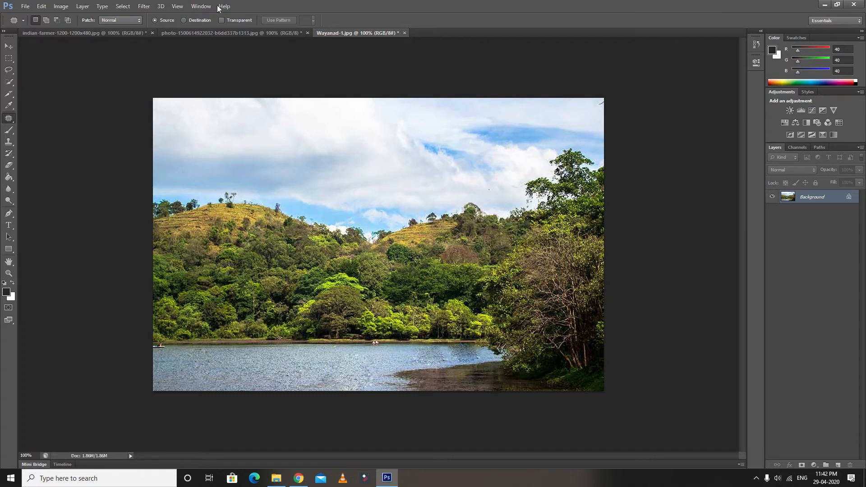
Step: Close all three edited images without saving the changes
{"action": "left_click", "coordinate": [152, 33]}
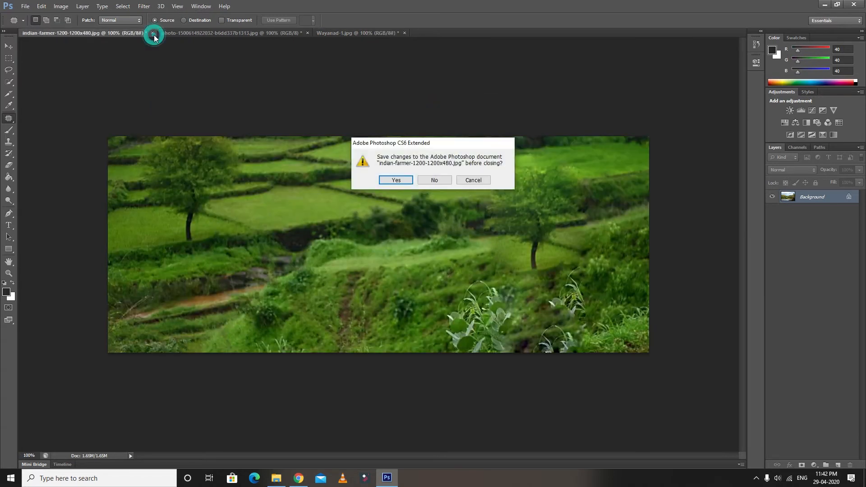
{"action": "left_click", "coordinate": [433, 179]}
{"action": "left_click", "coordinate": [169, 33]}
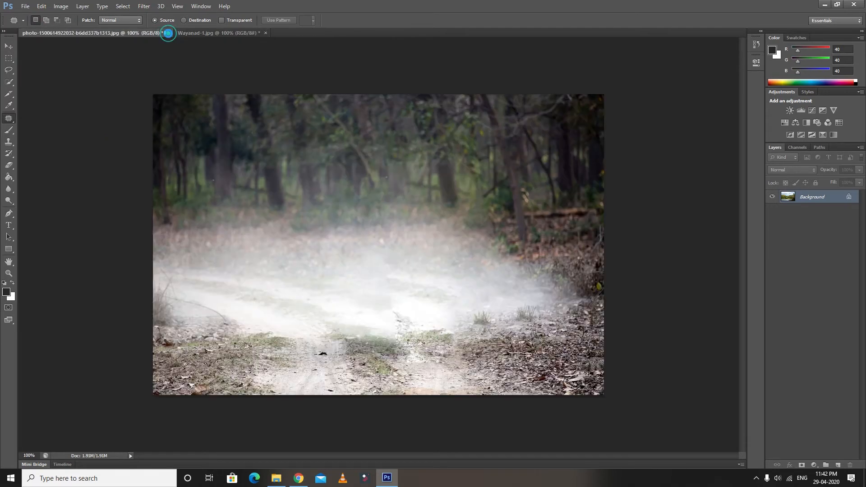
{"action": "left_click", "coordinate": [434, 185]}
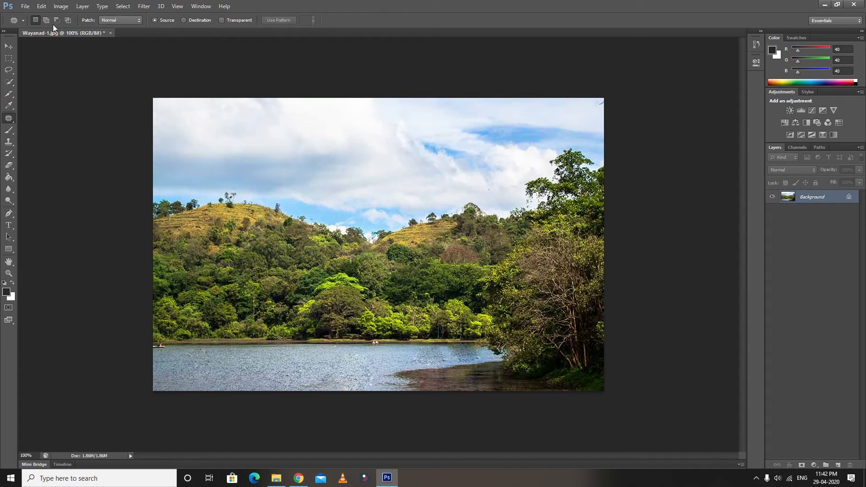
{"action": "left_click", "coordinate": [111, 32]}
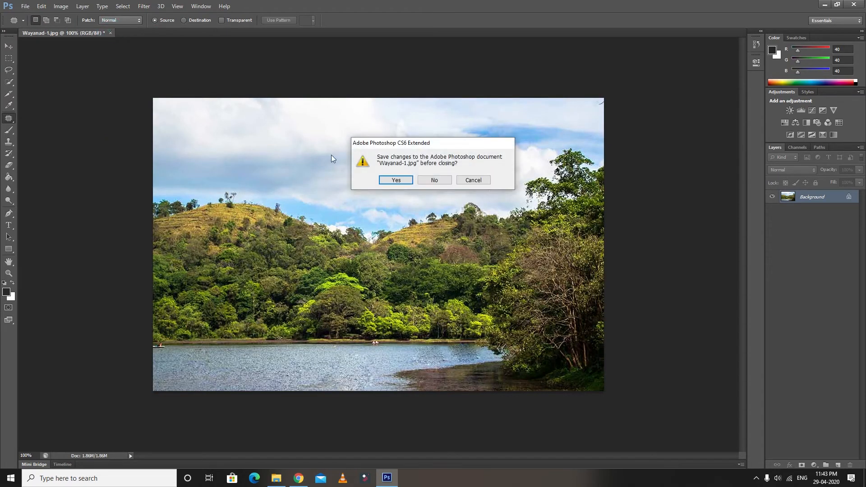
{"action": "left_click", "coordinate": [434, 181]}
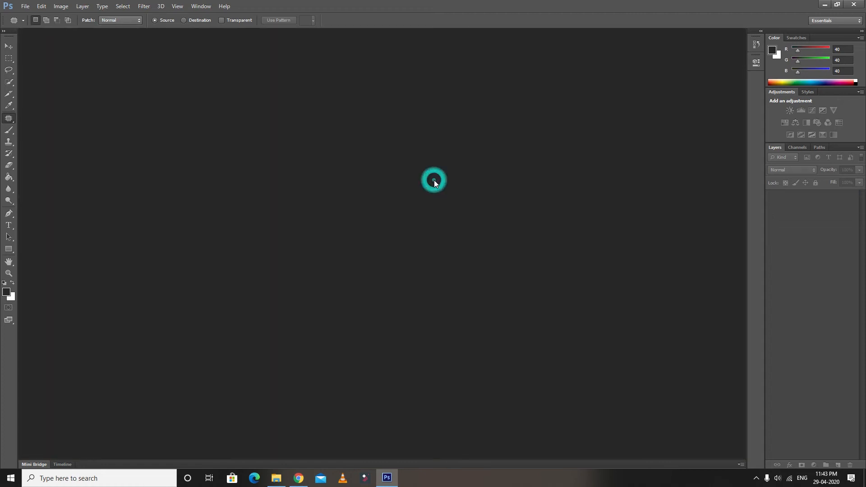
Step: Choose the Content-Aware Move tool and open both balloon images from the CONTENT AWAR MOVE TOOL folder
{"action": "right_click", "coordinate": [7, 120]}
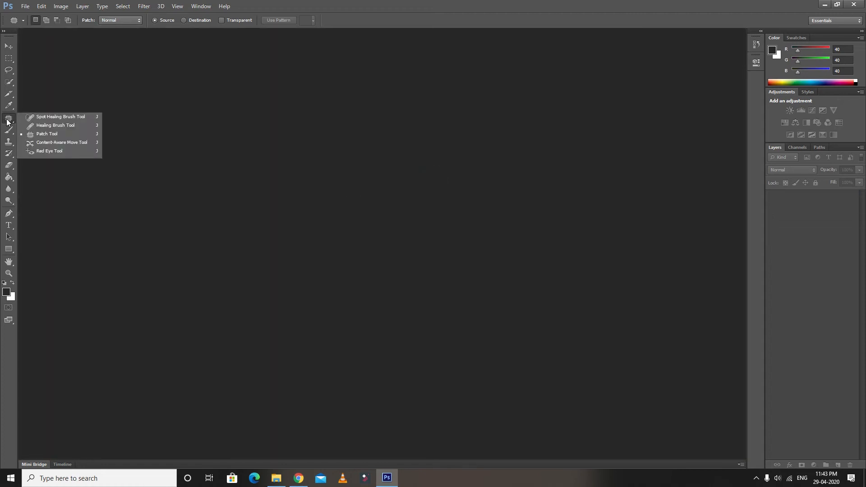
{"action": "left_click", "coordinate": [59, 145]}
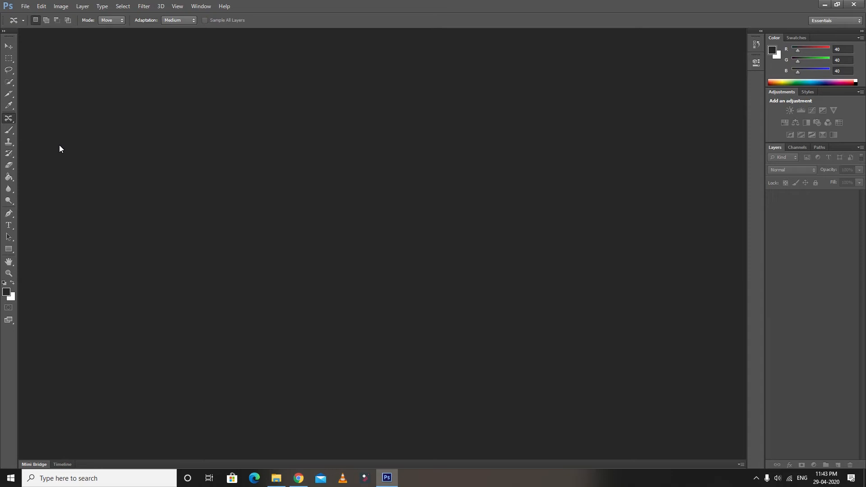
{"action": "key", "text": "ctrl+o"}
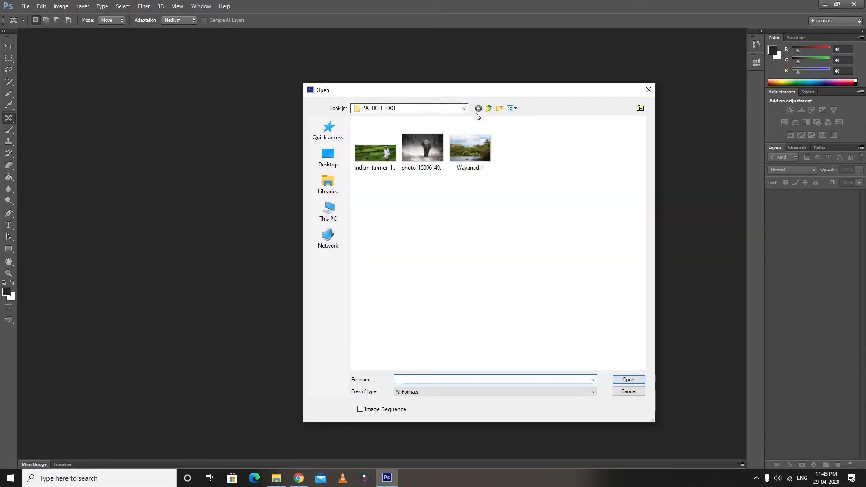
{"action": "left_click", "coordinate": [489, 109]}
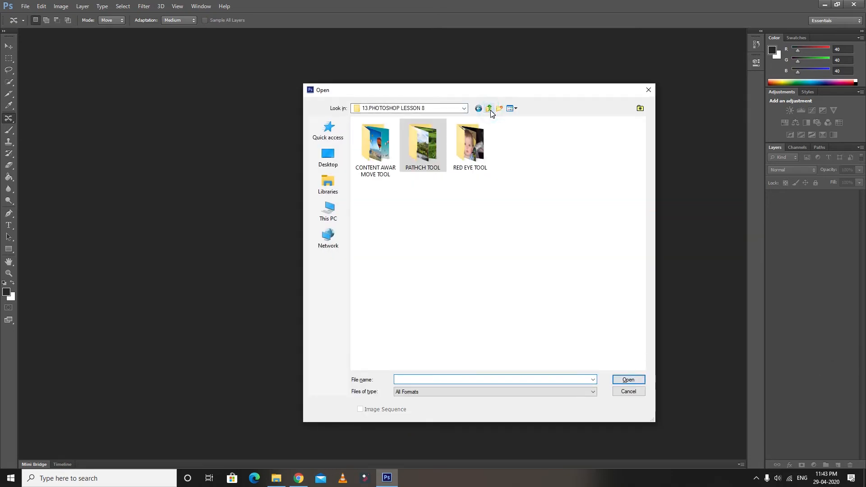
{"action": "double_click", "coordinate": [378, 148]}
{"action": "left_click_drag", "start_coordinate": [530, 152], "coordinate": [365, 153]}
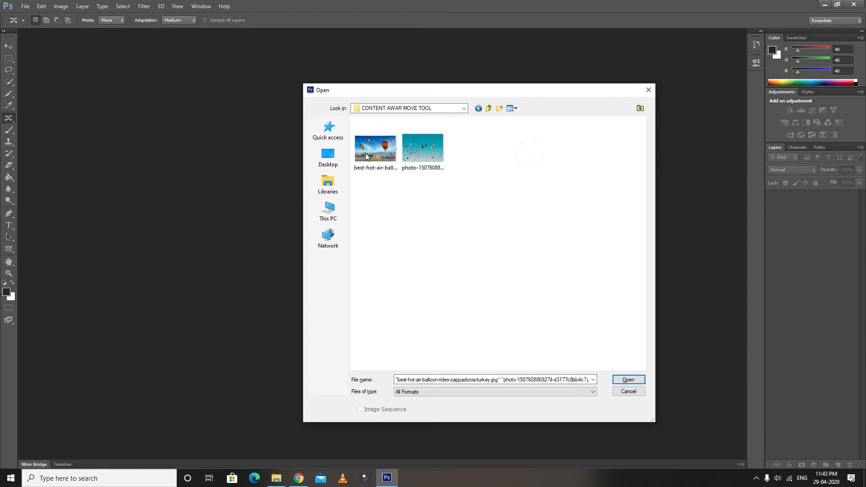
{"action": "left_click", "coordinate": [630, 381]}
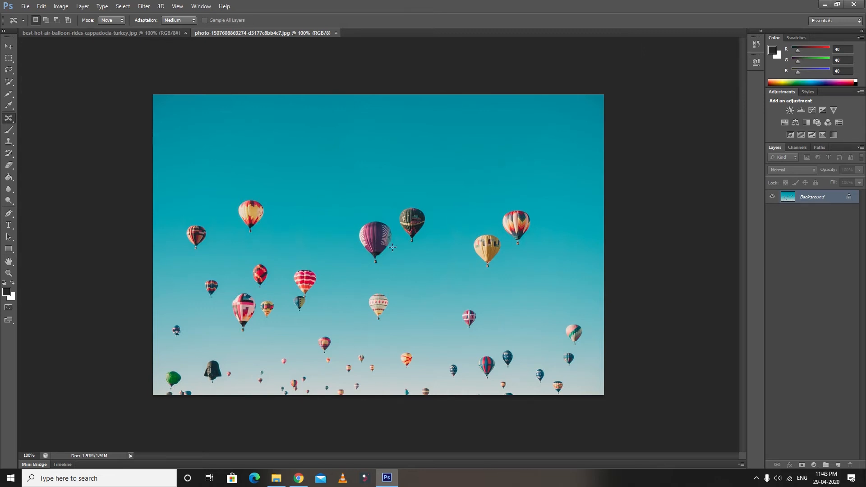
Step: Outline the upper-left red-and-yellow balloon, move it right to beside the purple balloon in Move mode, and deselect
{"action": "mouse_move", "coordinate": [244, 226]}
{"action": "left_mouse_down"}
{"action": "mouse_move", "coordinate": [237, 205]}
{"action": "mouse_move", "coordinate": [257, 196]}
{"action": "mouse_move", "coordinate": [267, 219]}
{"action": "mouse_move", "coordinate": [247, 239]}
{"action": "mouse_move", "coordinate": [244, 227]}
{"action": "left_mouse_up"}
{"action": "left_click_drag", "start_coordinate": [254, 209], "coordinate": [331, 216]}
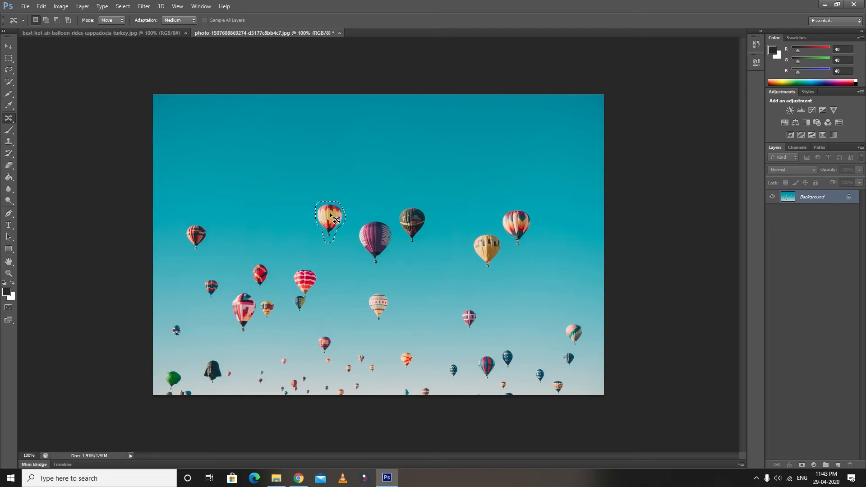
{"action": "key", "text": "ctrl+d"}
Step: Outline the red-and-yellow balloon beside the purple one and move it about 3.99 cm left and 1.55 cm up
{"action": "mouse_move", "coordinate": [314, 211]}
{"action": "left_mouse_down"}
{"action": "mouse_move", "coordinate": [333, 197]}
{"action": "mouse_move", "coordinate": [338, 236]}
{"action": "mouse_move", "coordinate": [324, 234]}
{"action": "mouse_move", "coordinate": [316, 212]}
{"action": "mouse_move", "coordinate": [277, 197]}
{"action": "left_mouse_up"}
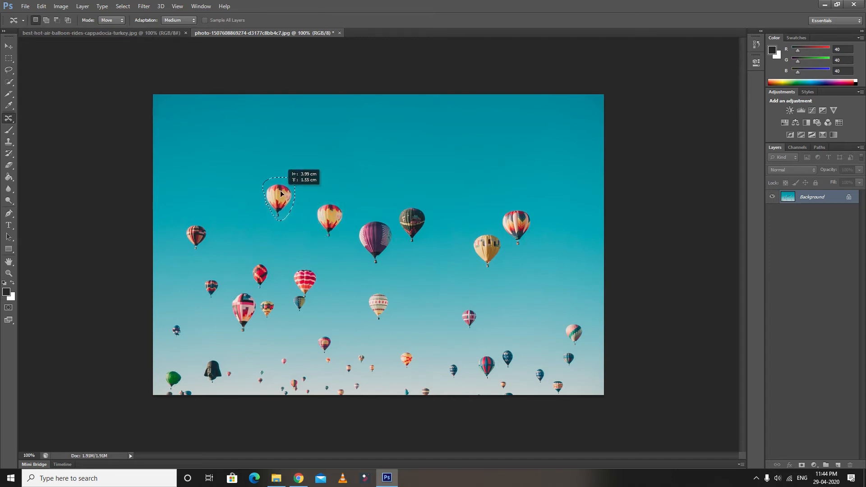
Step: Try to move the dark green balloon up and right into open sky, undo the move, and clear the selection
{"action": "mouse_move", "coordinate": [396, 211]}
{"action": "left_mouse_down"}
{"action": "mouse_move", "coordinate": [409, 247]}
{"action": "mouse_move", "coordinate": [428, 240]}
{"action": "mouse_move", "coordinate": [436, 213]}
{"action": "mouse_move", "coordinate": [409, 204]}
{"action": "mouse_move", "coordinate": [396, 212]}
{"action": "mouse_move", "coordinate": [407, 211]}
{"action": "mouse_move", "coordinate": [438, 155]}
{"action": "left_mouse_up"}
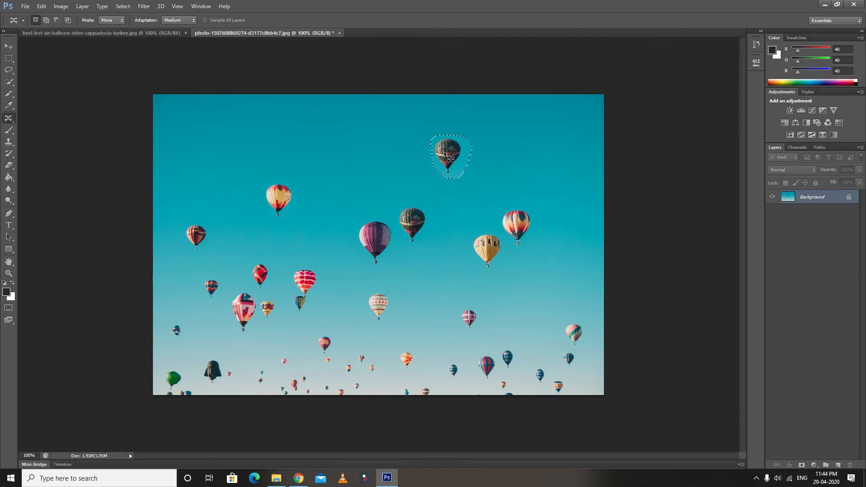
{"action": "left_click", "coordinate": [415, 230]}
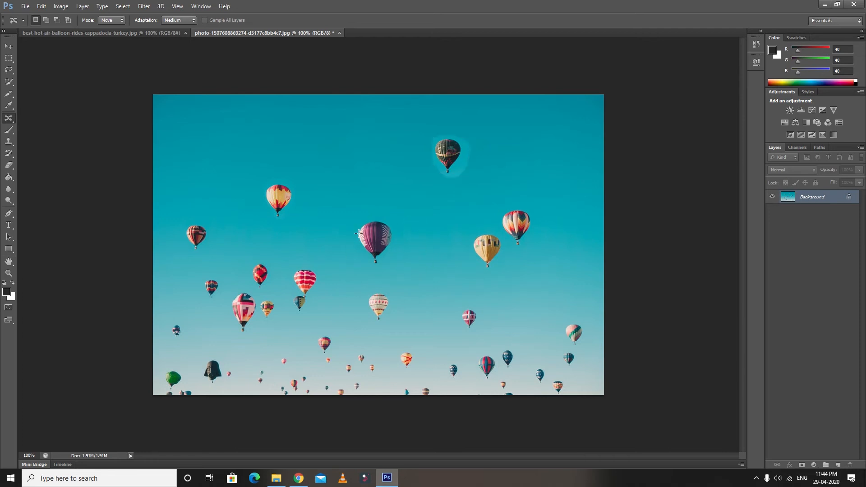
{"action": "key", "text": "ctrl+z"}
{"action": "key", "text": "ctrl+z"}
{"action": "key", "text": "ctrl+z"}
{"action": "key", "text": "ctrl+z"}
{"action": "key", "text": "ctrl+shift+z"}
{"action": "key", "text": "ctrl+shift+z"}
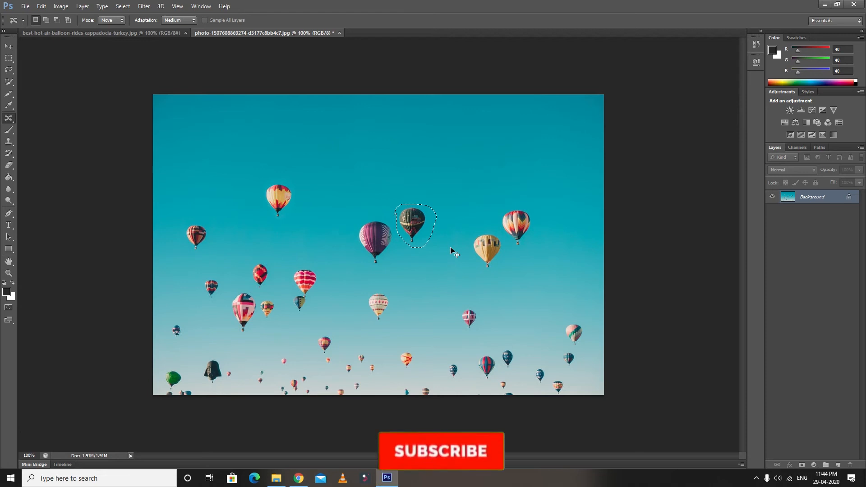
{"action": "key", "text": "ctrl+d"}
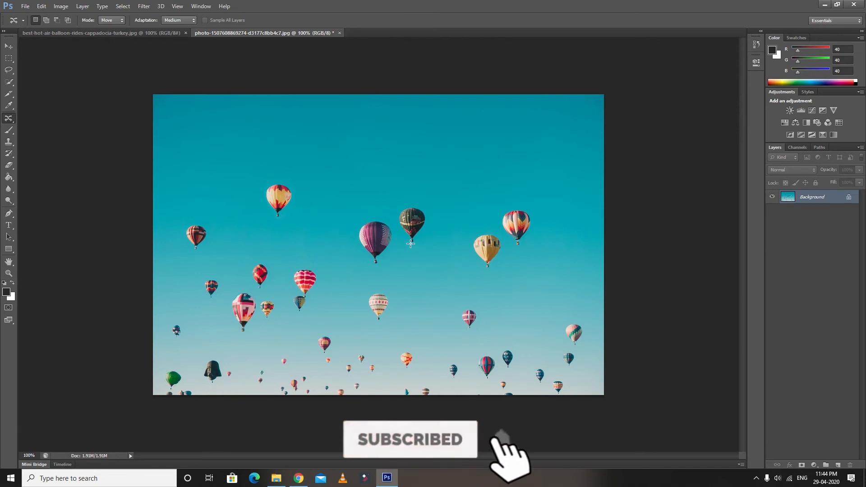
Step: Outline the dark green balloon, move it right to just above the yellow balloon, and deselect
{"action": "scroll", "coordinate": [406, 241], "scroll_direction": "up", "scroll_amount": 5}
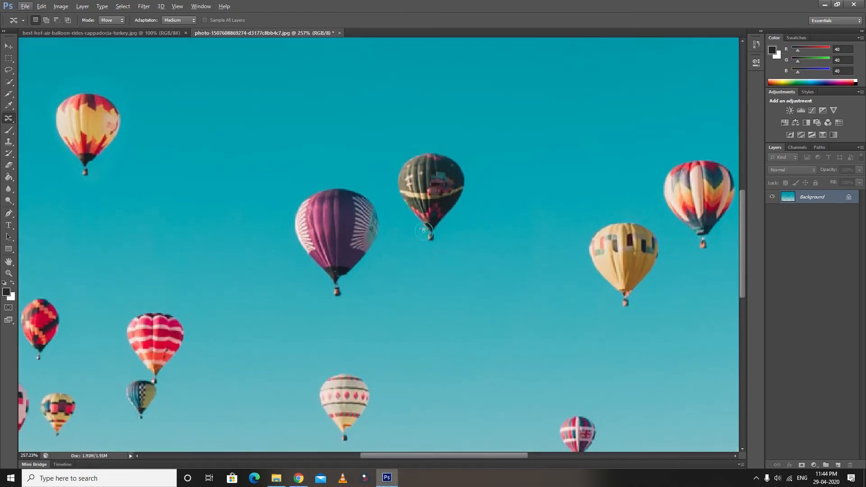
{"action": "key", "text": "alt"}
{"action": "mouse_move", "coordinate": [402, 193]}
{"action": "left_mouse_down"}
{"action": "mouse_move", "coordinate": [402, 165]}
{"action": "mouse_move", "coordinate": [413, 157]}
{"action": "mouse_move", "coordinate": [459, 153]}
{"action": "mouse_move", "coordinate": [473, 177]}
{"action": "mouse_move", "coordinate": [448, 246]}
{"action": "mouse_move", "coordinate": [432, 255]}
{"action": "mouse_move", "coordinate": [421, 213]}
{"action": "mouse_move", "coordinate": [544, 159]}
{"action": "mouse_move", "coordinate": [553, 180]}
{"action": "left_mouse_up"}
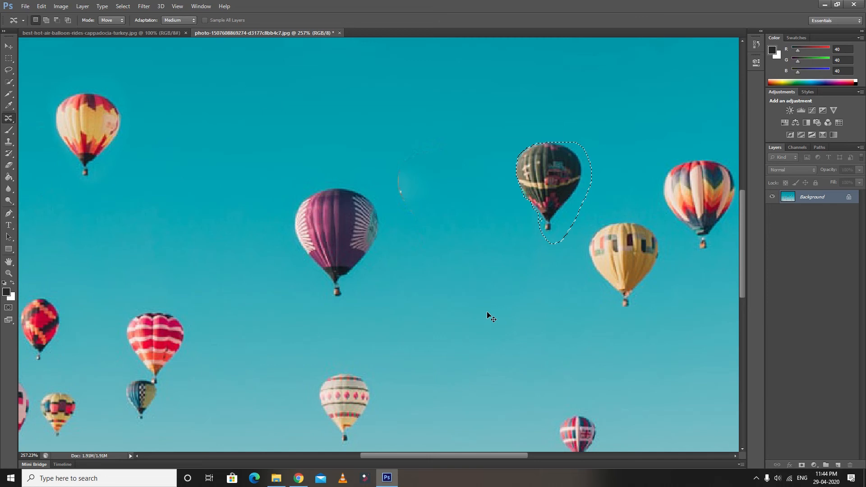
{"action": "key", "text": "ctrl+d"}
{"action": "scroll", "coordinate": [515, 265], "scroll_direction": "down", "scroll_amount": 5}
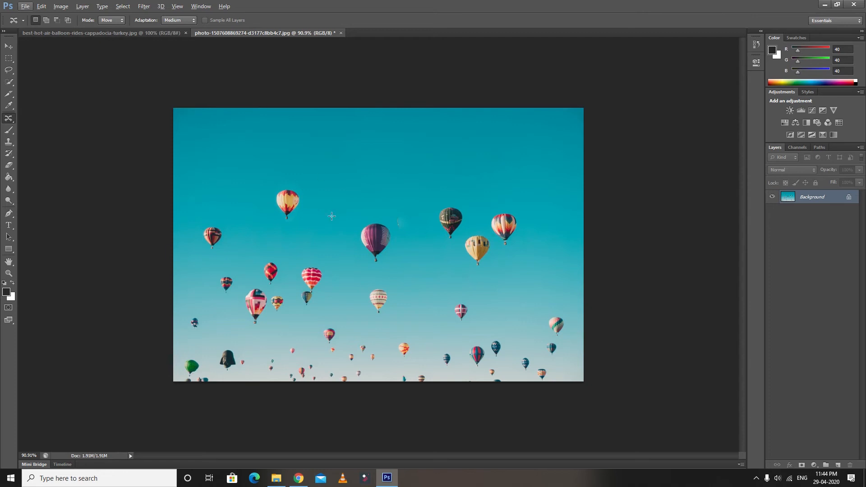
Step: In the Cappadocia image, move the small yellow balloon right to beside the large orange balloon and deselect
{"action": "left_click", "coordinate": [101, 33]}
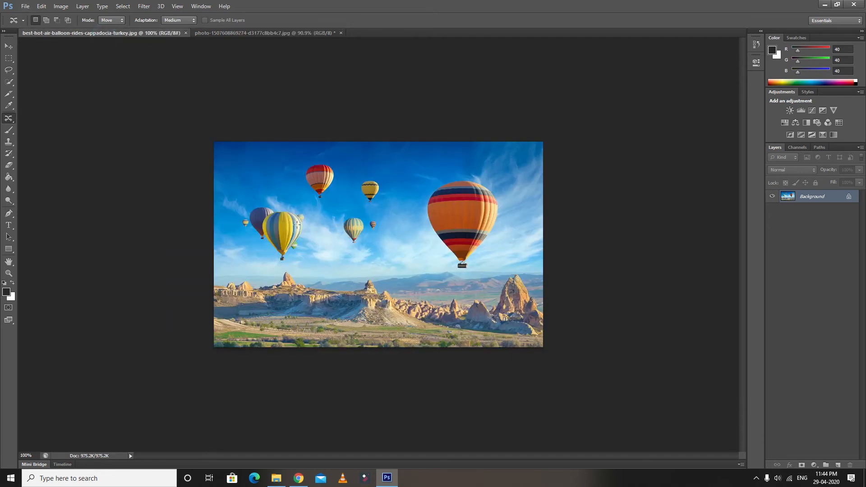
{"action": "mouse_move", "coordinate": [362, 195]}
{"action": "left_mouse_down"}
{"action": "mouse_move", "coordinate": [384, 189]}
{"action": "mouse_move", "coordinate": [371, 205]}
{"action": "mouse_move", "coordinate": [391, 198]}
{"action": "mouse_move", "coordinate": [364, 197]}
{"action": "mouse_move", "coordinate": [410, 209]}
{"action": "mouse_move", "coordinate": [410, 217]}
{"action": "mouse_move", "coordinate": [410, 197]}
{"action": "left_mouse_up"}
{"action": "left_click", "coordinate": [361, 210]}
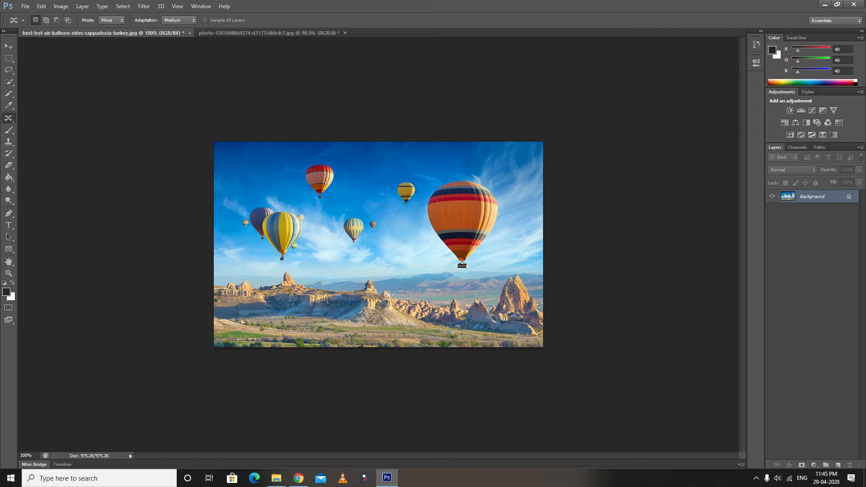
{"action": "right_click", "coordinate": [8, 119]}
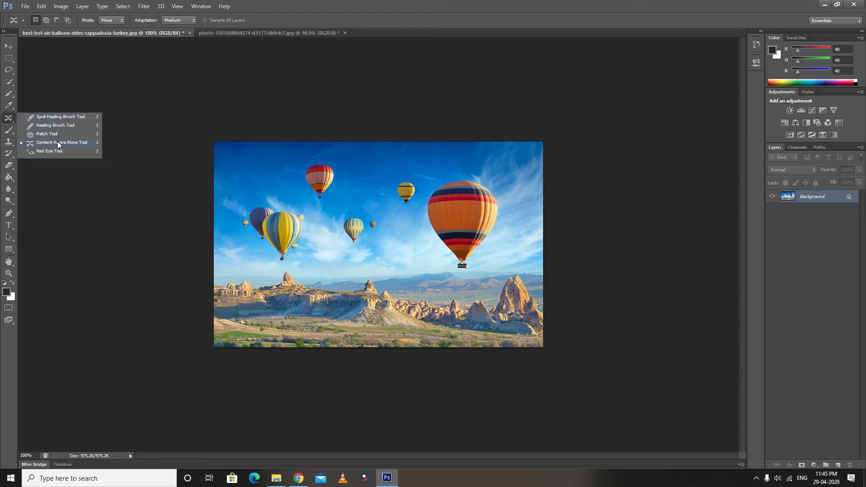
{"action": "left_click", "coordinate": [7, 119]}
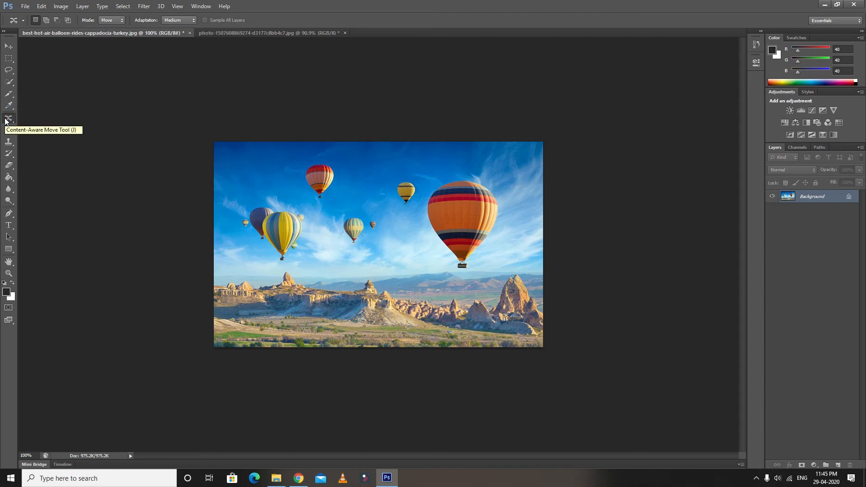
Step: Close both edited balloon images without saving the changes
{"action": "left_click", "coordinate": [190, 33]}
{"action": "left_click", "coordinate": [428, 177]}
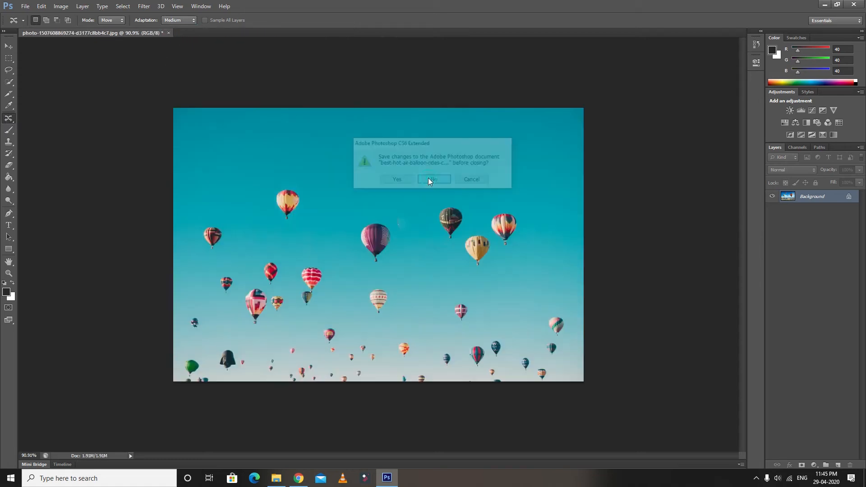
{"action": "left_click", "coordinate": [169, 33]}
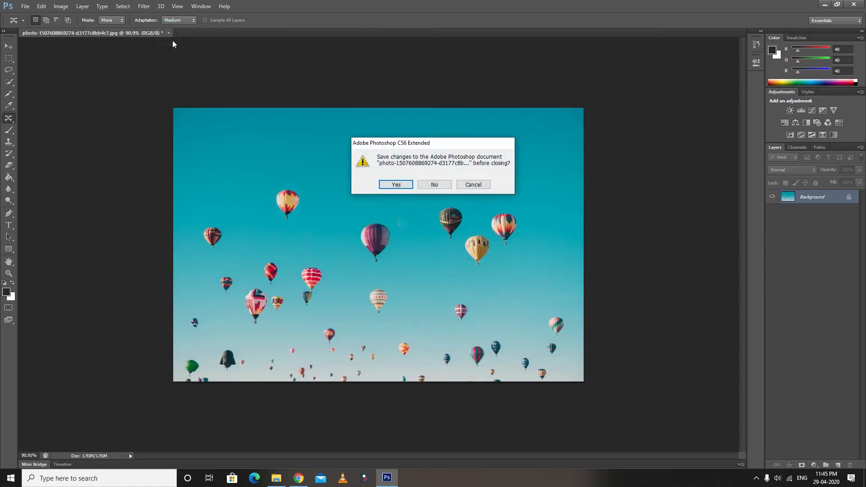
{"action": "left_click", "coordinate": [433, 188]}
Step: Choose the Red Eye tool and open the portrait images from the RED EYE TOOL folder, leaving out the camera flash photo
{"action": "right_click", "coordinate": [9, 119]}
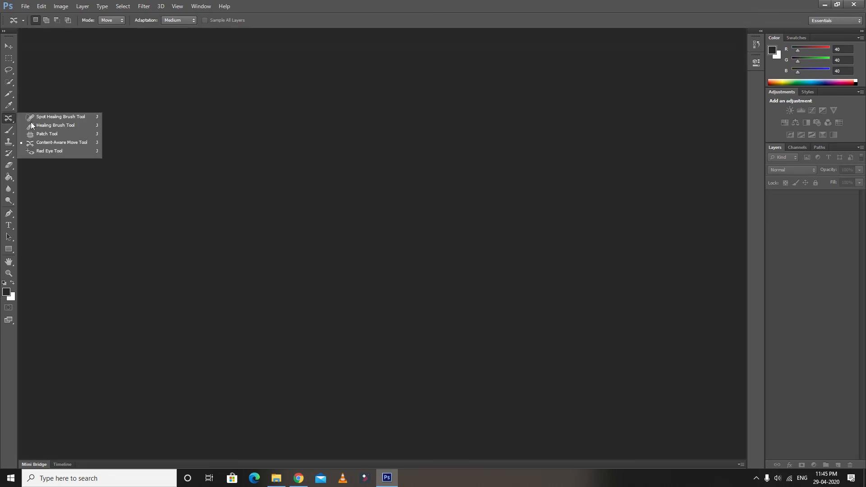
{"action": "left_click", "coordinate": [56, 153]}
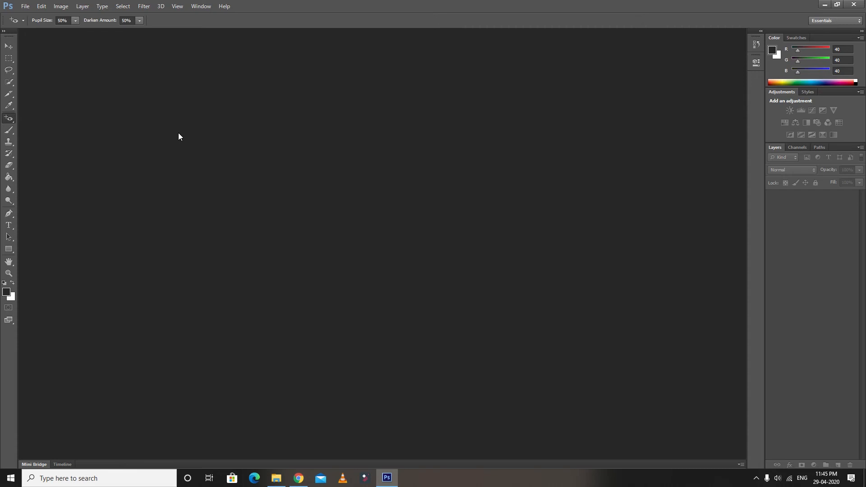
{"action": "key", "text": "ctrl+o"}
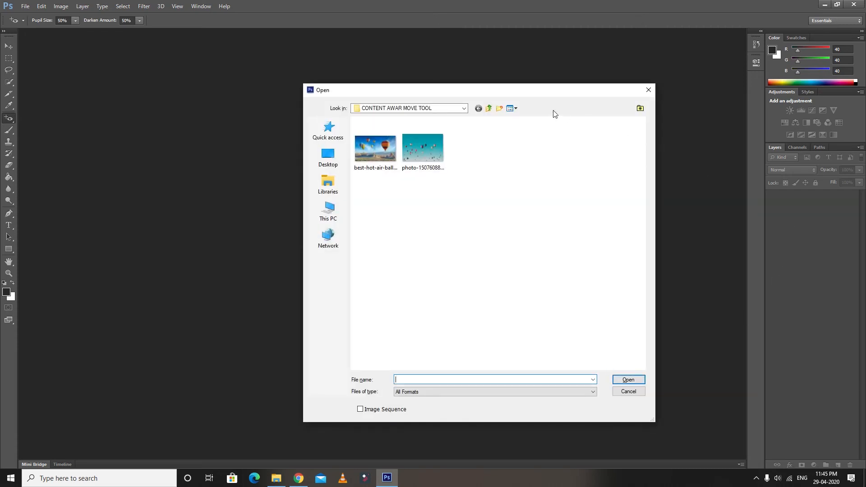
{"action": "left_click", "coordinate": [489, 108]}
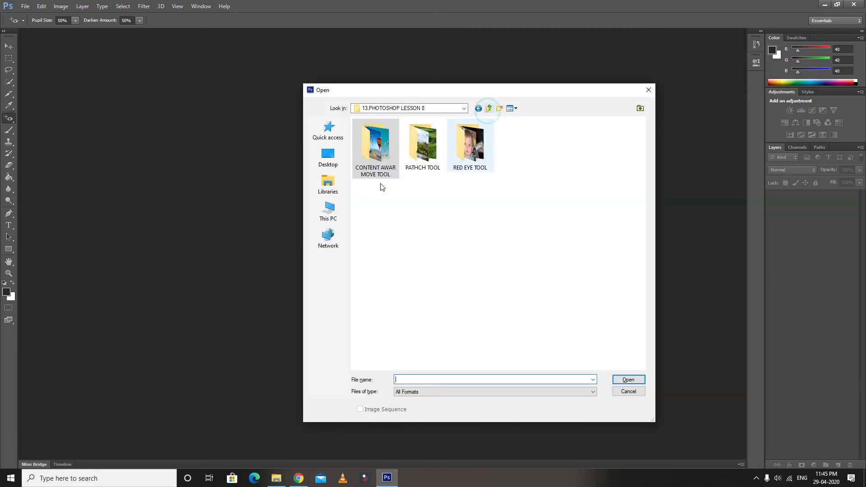
{"action": "double_click", "coordinate": [476, 149]}
{"action": "left_click_drag", "start_coordinate": [636, 153], "coordinate": [355, 137]}
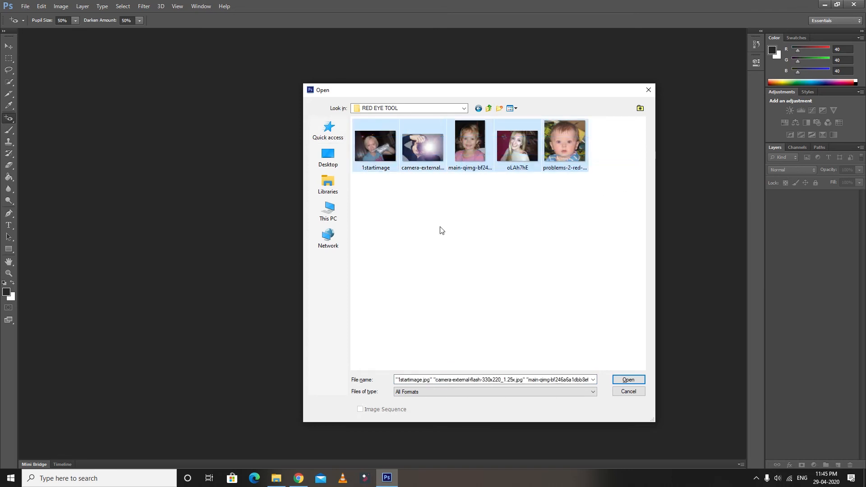
{"action": "left_click", "coordinate": [435, 149], "text": "ctrl"}
{"action": "left_click", "coordinate": [632, 379]}
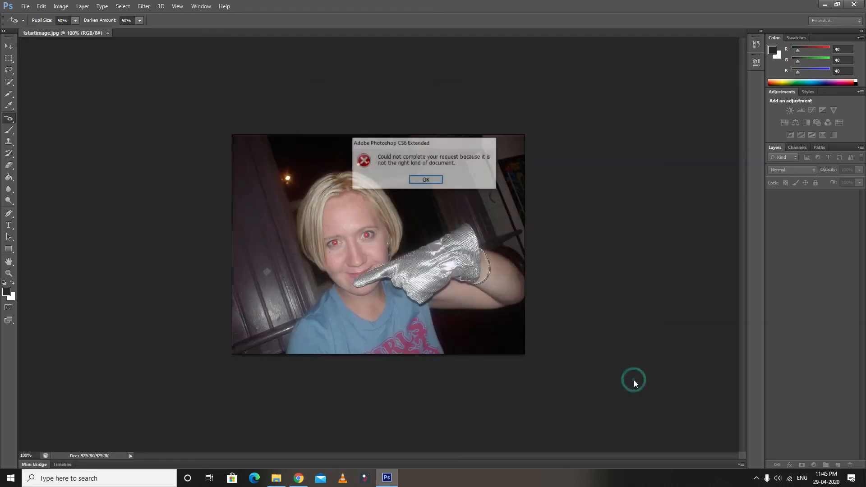
{"action": "left_click", "coordinate": [423, 183]}
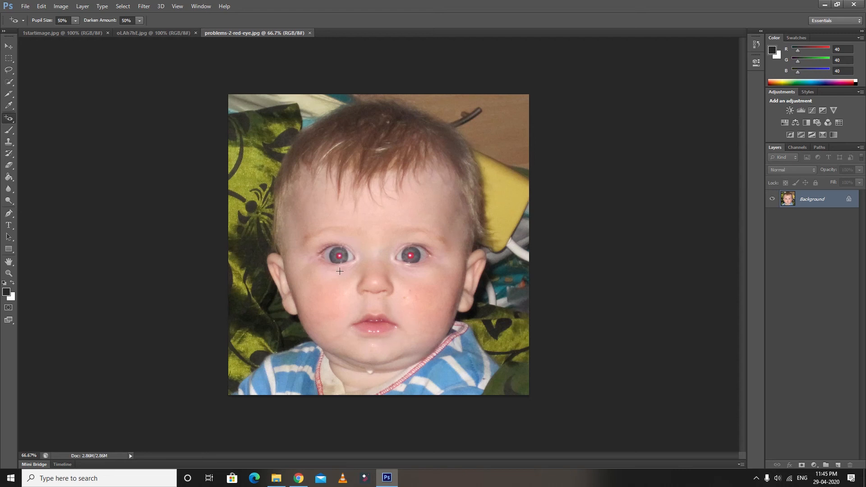
Step: Remove the red glow from the baby's left-hand pupil in problems-2-red-eye.jpg with repeated Red Eye tool passes
{"action": "scroll", "coordinate": [354, 282], "scroll_direction": "up", "scroll_amount": 3}
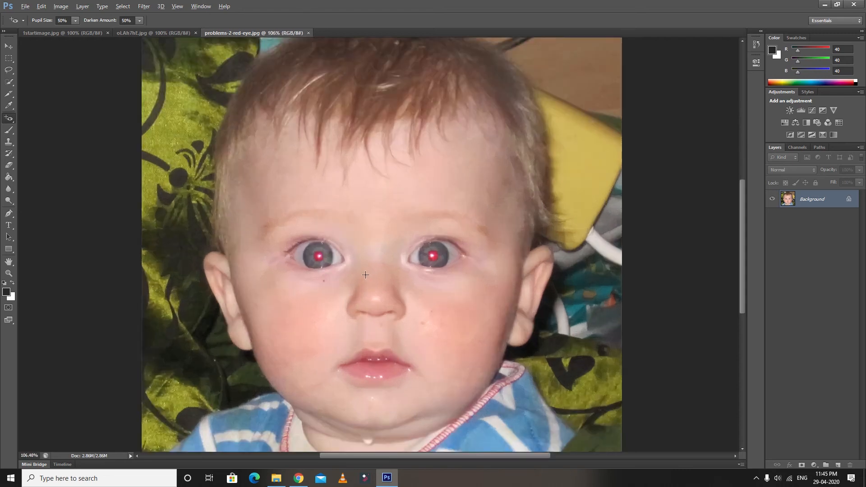
{"action": "key", "text": "alt"}
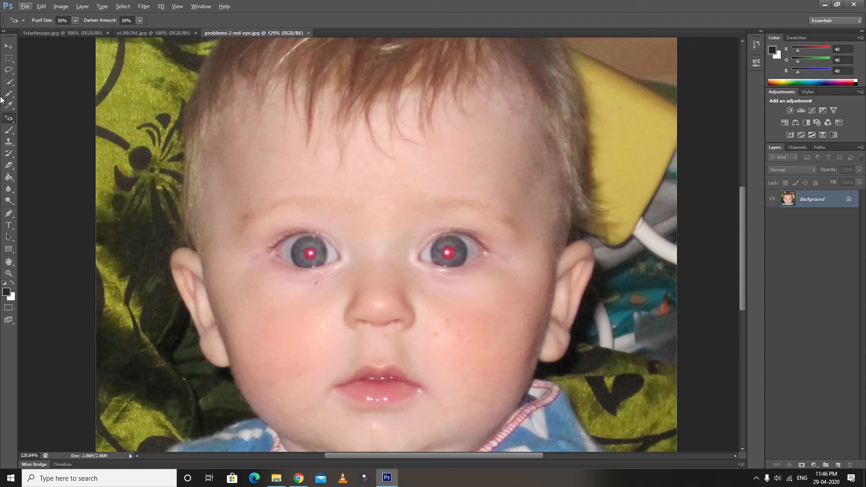
{"action": "right_click", "coordinate": [8, 118]}
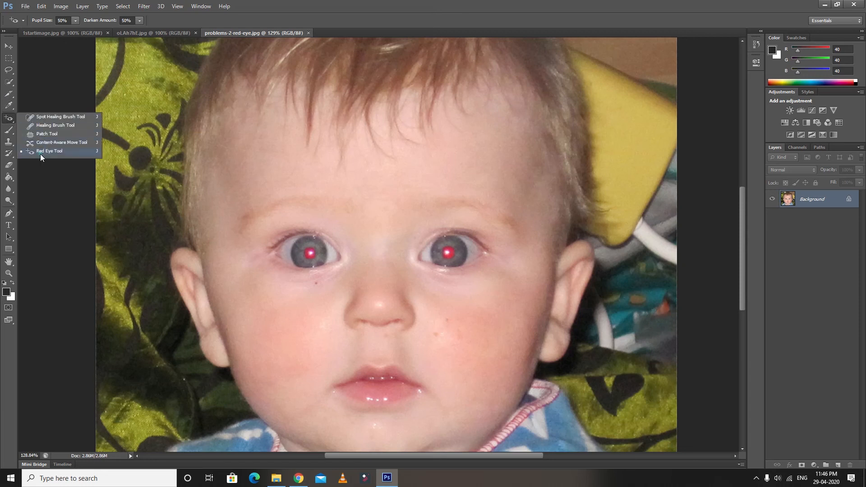
{"action": "left_click", "coordinate": [40, 152]}
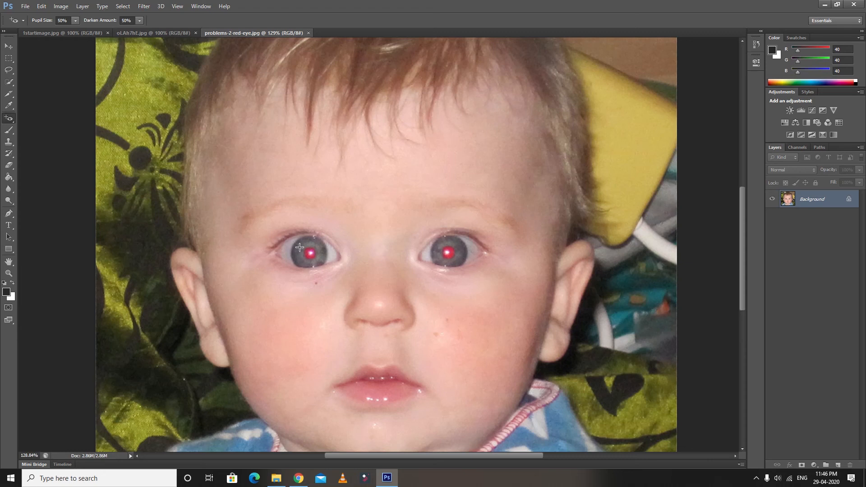
{"action": "right_click", "coordinate": [8, 119]}
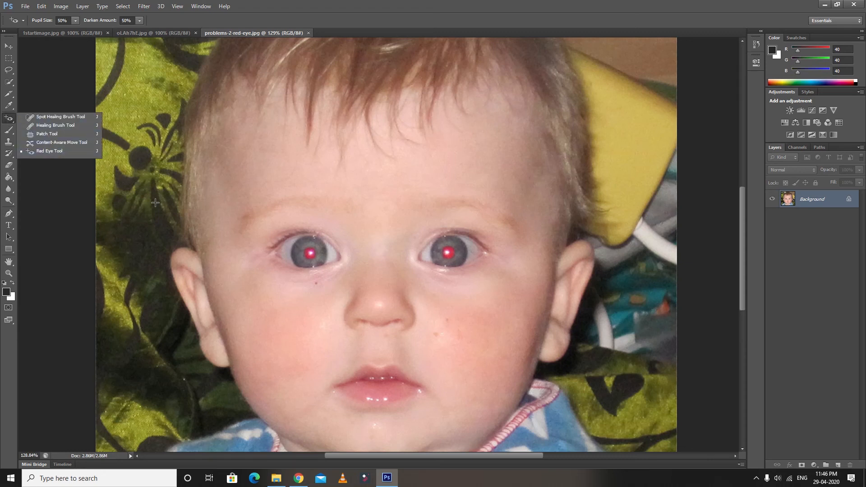
{"action": "left_click_drag", "start_coordinate": [300, 246], "coordinate": [321, 262]}
{"action": "left_click", "coordinate": [301, 244]}
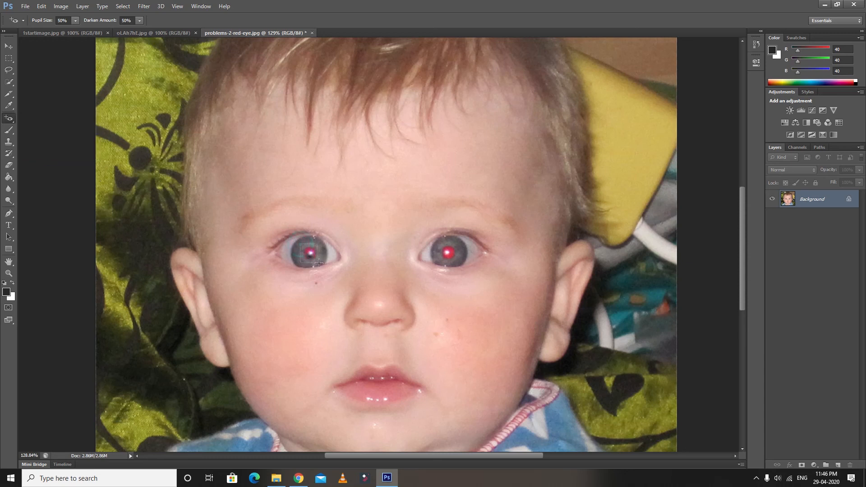
{"action": "left_click", "coordinate": [300, 245]}
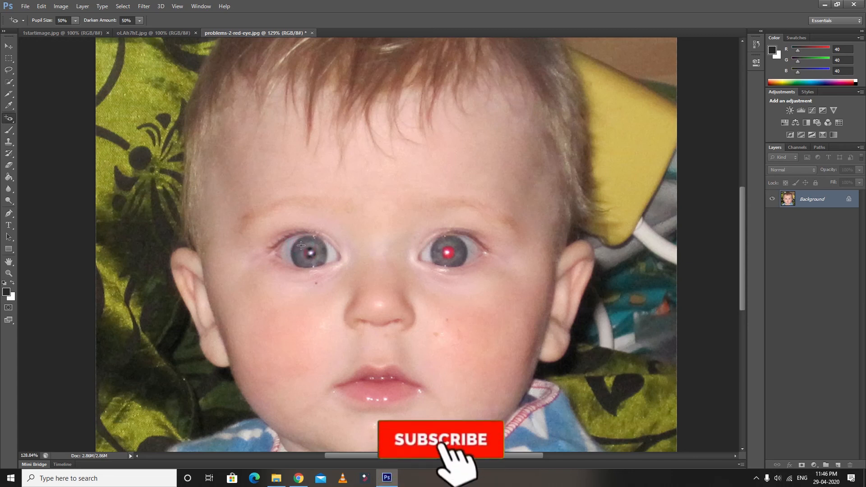
{"action": "left_click", "coordinate": [307, 249]}
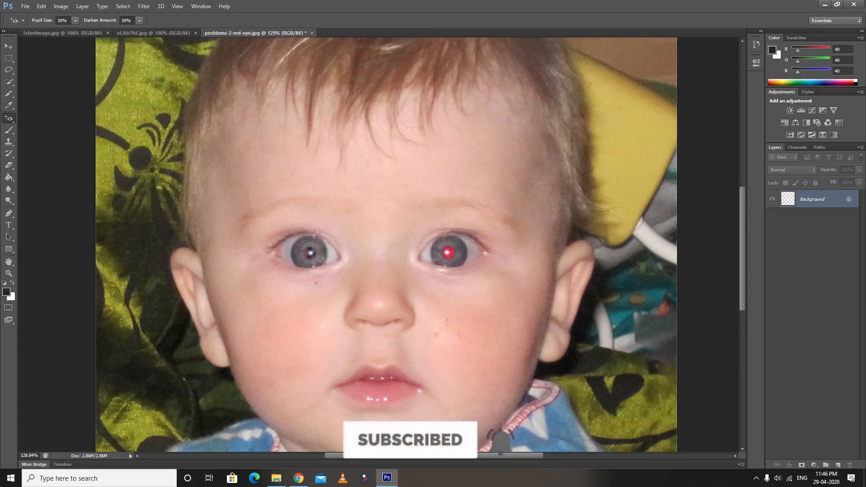
{"action": "left_click", "coordinate": [301, 246]}
{"action": "left_click", "coordinate": [300, 248]}
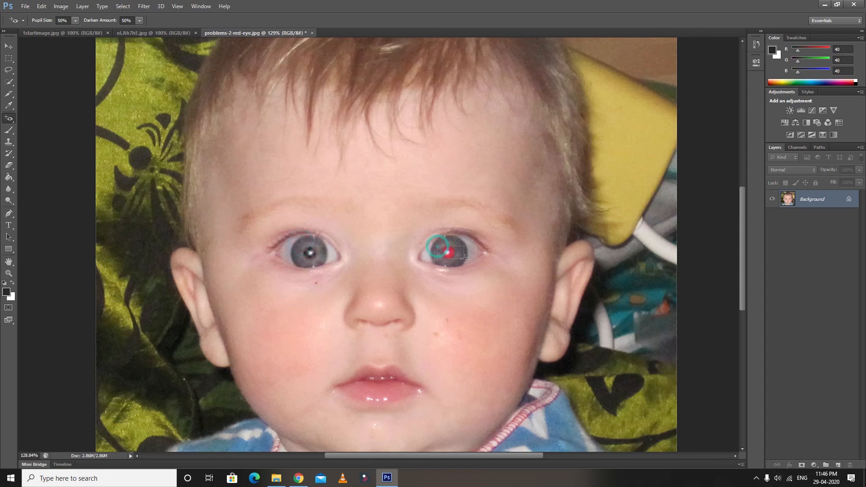
Step: Remove the red glow from the baby's right-hand pupil with the Red Eye tool
{"action": "left_click", "coordinate": [446, 247]}
{"action": "left_click", "coordinate": [440, 243]}
{"action": "scroll", "coordinate": [381, 266], "scroll_direction": "down", "scroll_amount": 6}
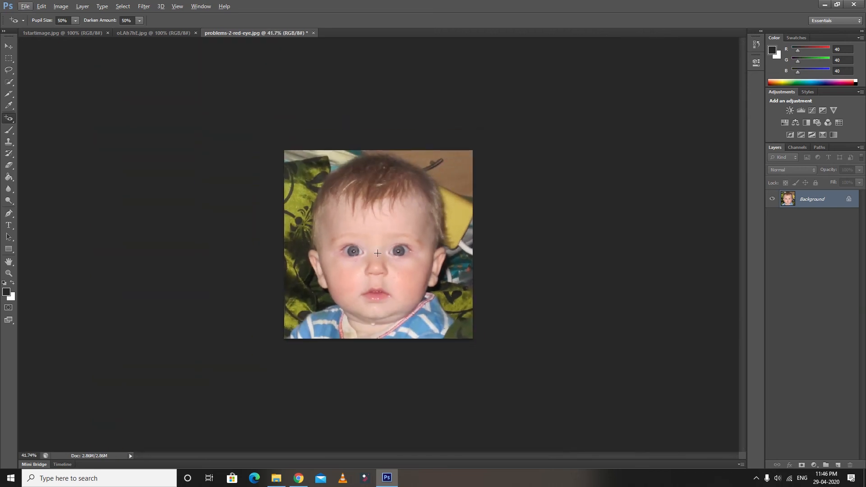
{"action": "scroll", "coordinate": [377, 253], "scroll_direction": "down", "scroll_amount": 1}
Step: In the oLAh7hE.jpg portrait, remove the red glow from the woman's right-hand pupil with repeated Red Eye tool passes
{"action": "left_click", "coordinate": [150, 34]}
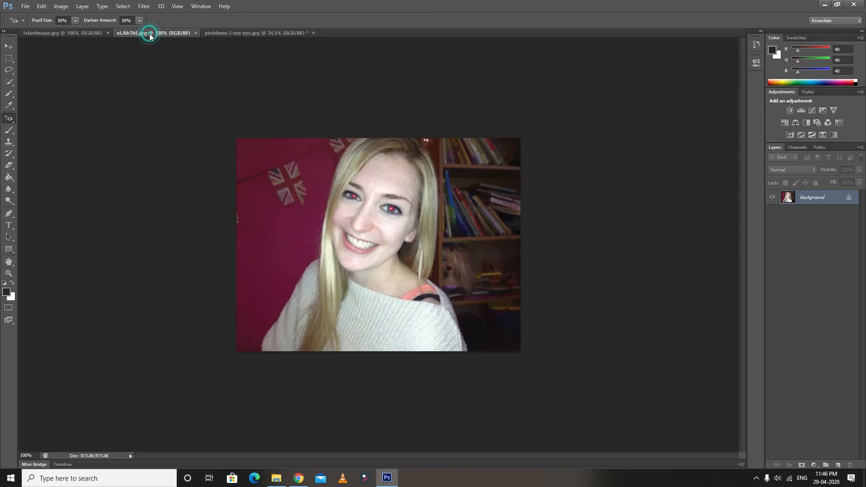
{"action": "scroll", "coordinate": [344, 230], "scroll_direction": "up", "scroll_amount": 5}
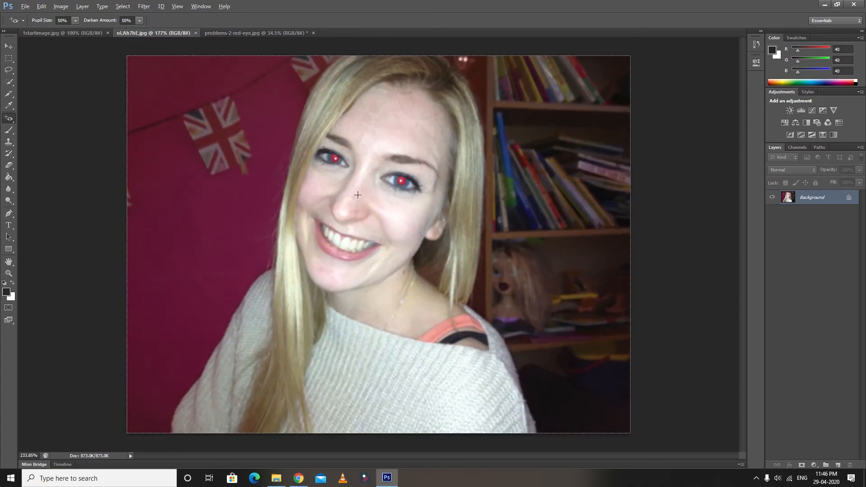
{"action": "left_click", "coordinate": [426, 174]}
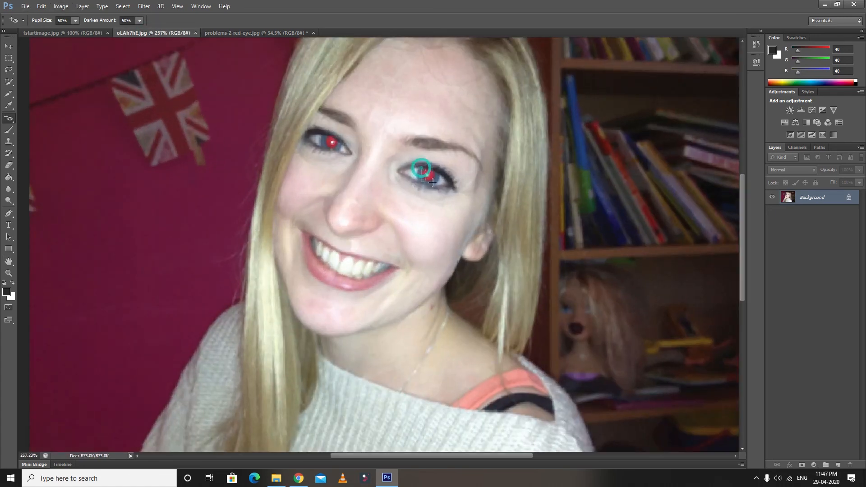
{"action": "left_click", "coordinate": [423, 168]}
{"action": "left_click", "coordinate": [422, 167]}
{"action": "left_click", "coordinate": [422, 167]}
{"action": "left_click", "coordinate": [422, 168]}
Step: Remove the red glow from the woman's left-hand pupil in the oLAh7hE.jpg portrait with the Red Eye tool
{"action": "left_click", "coordinate": [330, 134]}
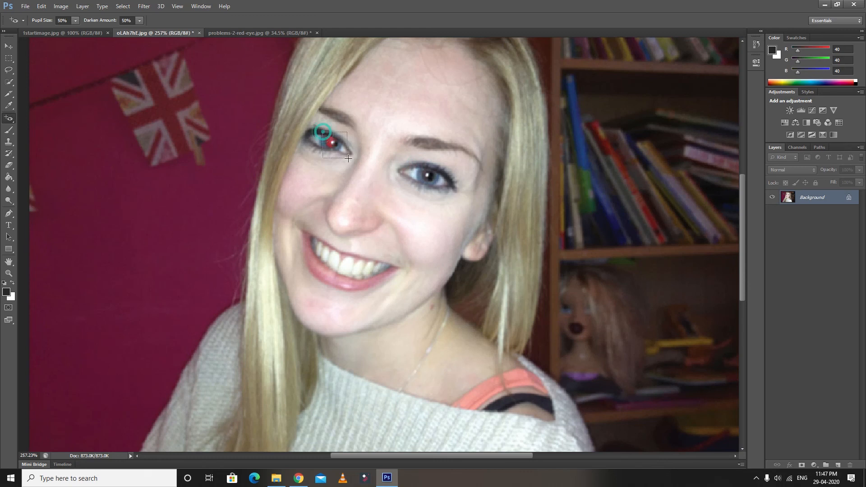
{"action": "scroll", "coordinate": [357, 139], "scroll_direction": "down", "scroll_amount": 8}
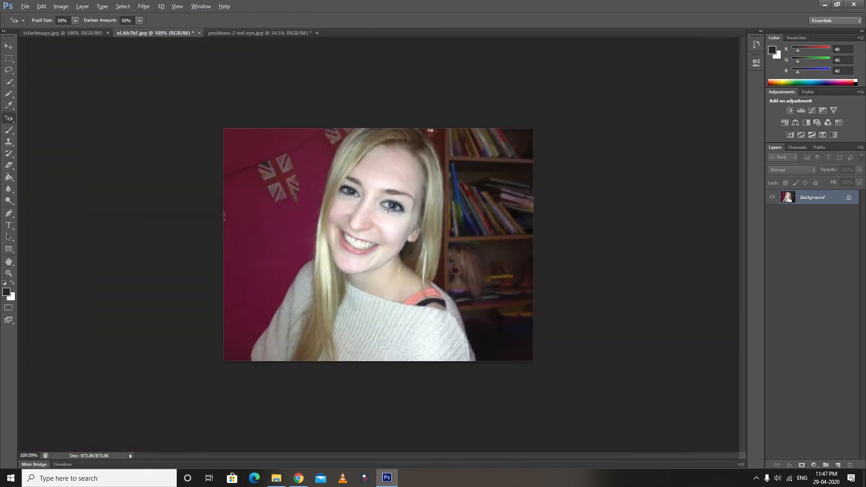
Step: In 1startimage.jpg, remove the red glow from both of the woman's pupils with the Red Eye tool
{"action": "left_click", "coordinate": [73, 34]}
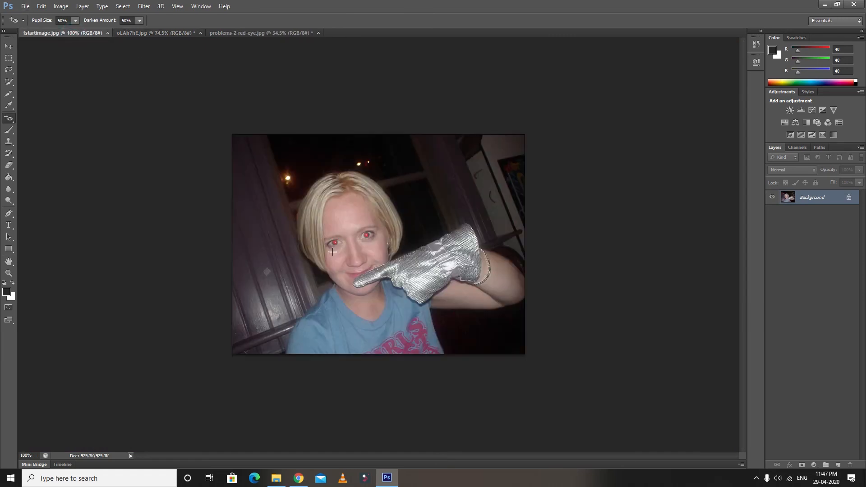
{"action": "scroll", "coordinate": [332, 251], "scroll_direction": "up", "scroll_amount": 3}
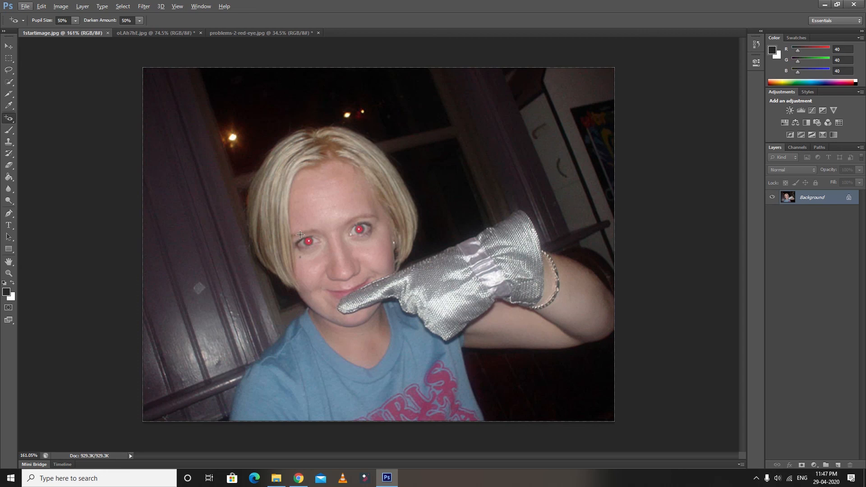
{"action": "left_click", "coordinate": [308, 239]}
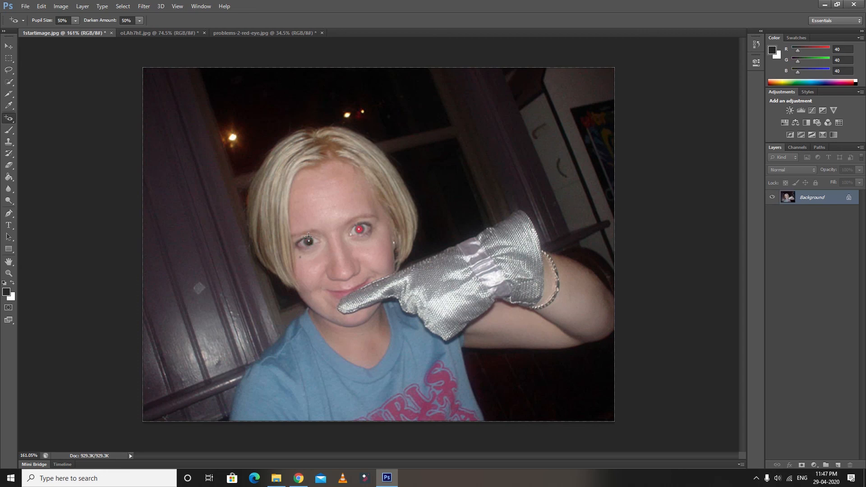
{"action": "left_click", "coordinate": [359, 228]}
{"action": "scroll", "coordinate": [419, 269], "scroll_direction": "down", "scroll_amount": 2}
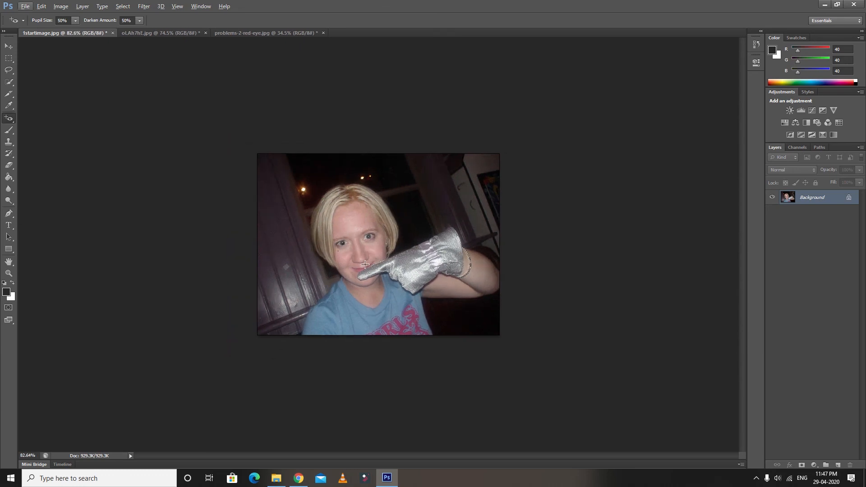
Step: Activate the Move tool, and switch from it to the Patch tool in the healing tool group
{"action": "right_click", "coordinate": [7, 123]}
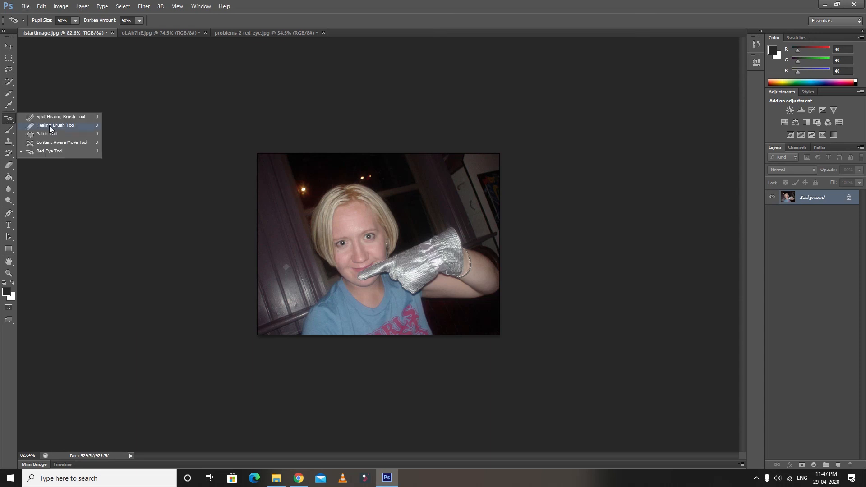
{"action": "left_click", "coordinate": [10, 49]}
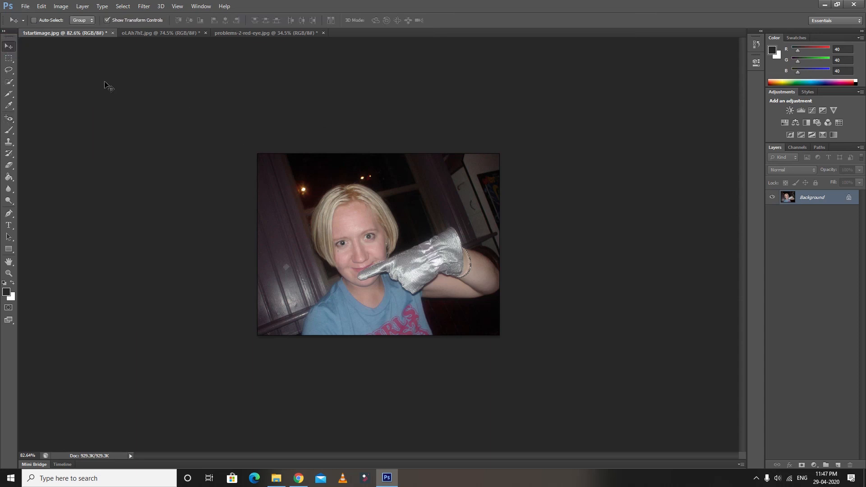
{"action": "left_click", "coordinate": [18, 121]}
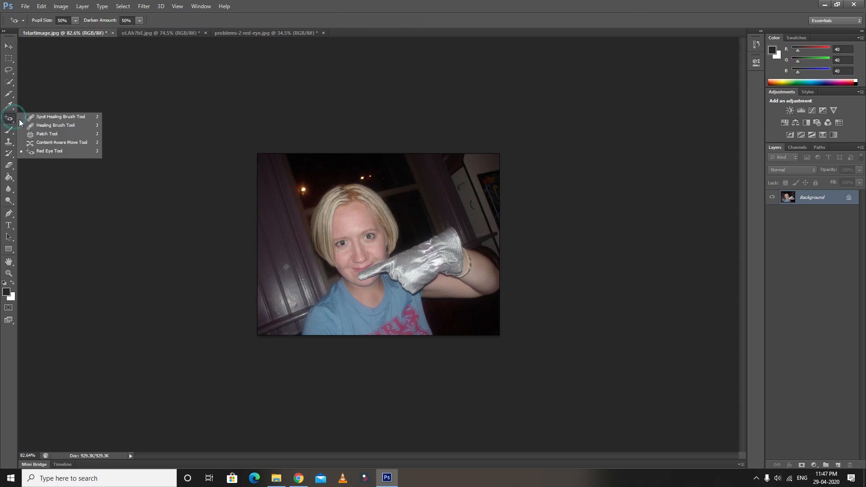
{"action": "left_click", "coordinate": [50, 134]}
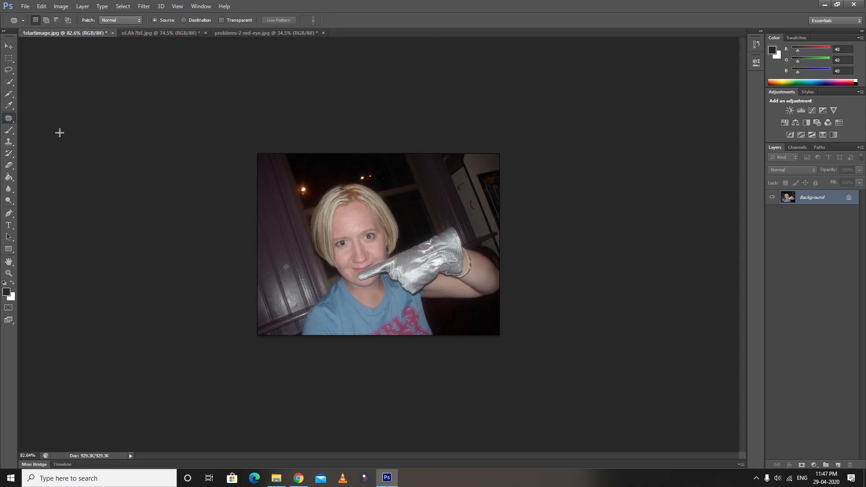